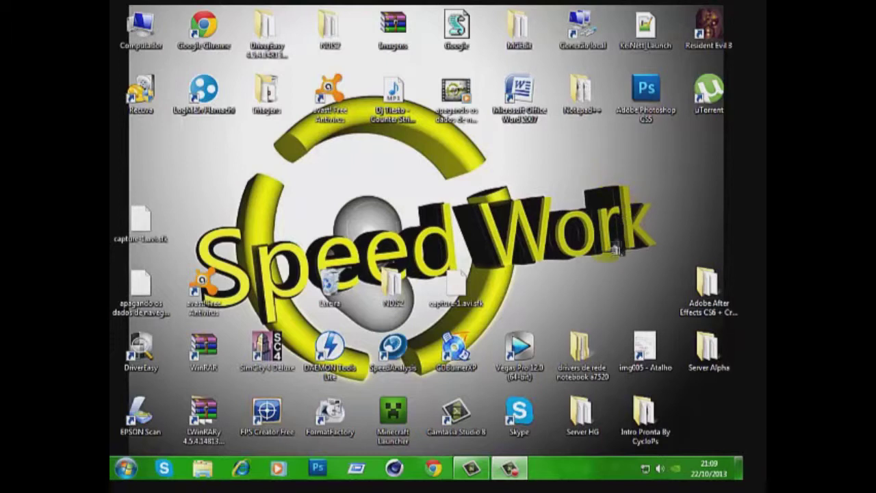
Step: Launch Photoshop CS5 from the desktop and dismiss the Windows colour-scheme warning
{"action": "mouse_move", "coordinate": [645, 98]}
{"action": "double_click", "coordinate": [650, 116]}
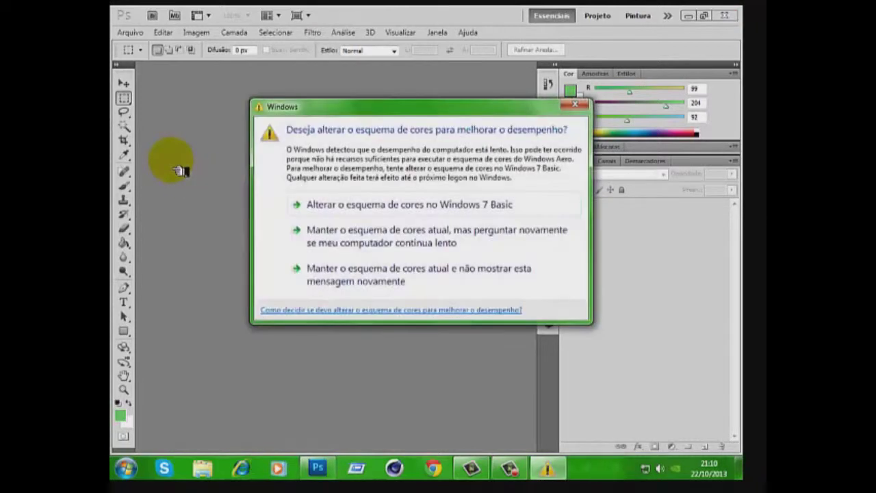
{"action": "left_click", "coordinate": [575, 114]}
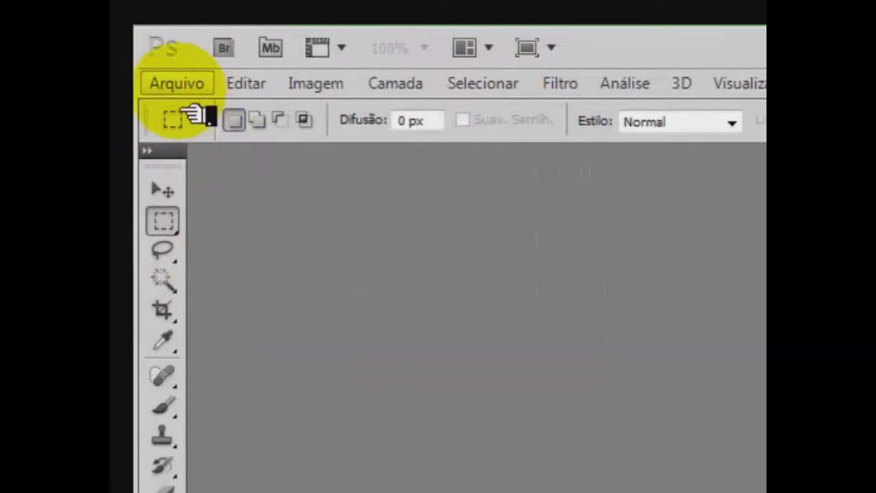
Step: Start a new document and replace the default name with speed work
{"action": "left_click", "coordinate": [177, 83]}
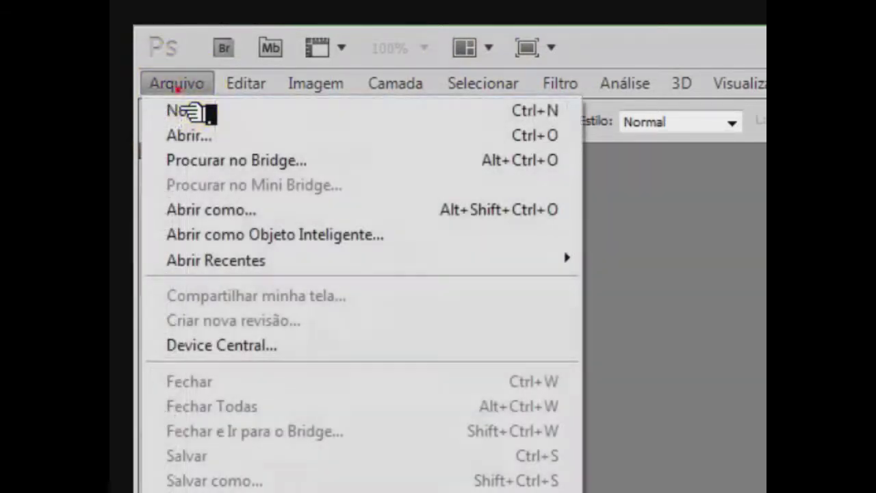
{"action": "left_click", "coordinate": [186, 111]}
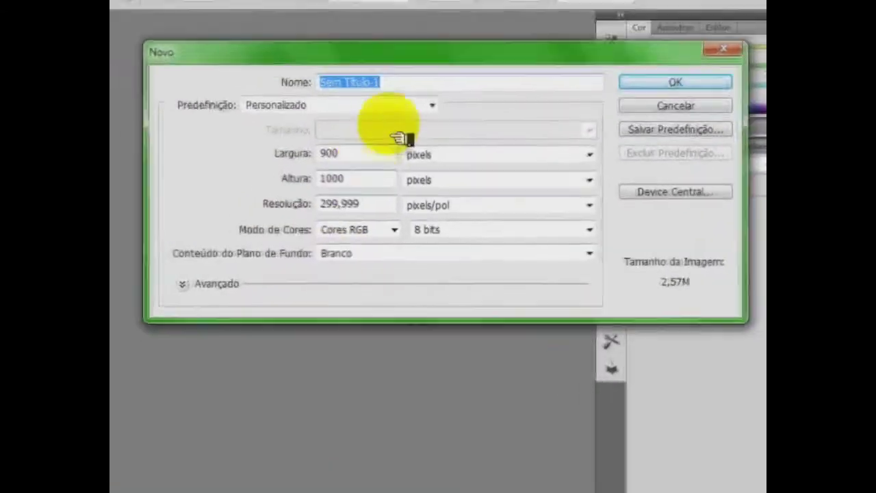
{"action": "left_click", "coordinate": [408, 124]}
{"action": "double_click", "coordinate": [391, 100]}
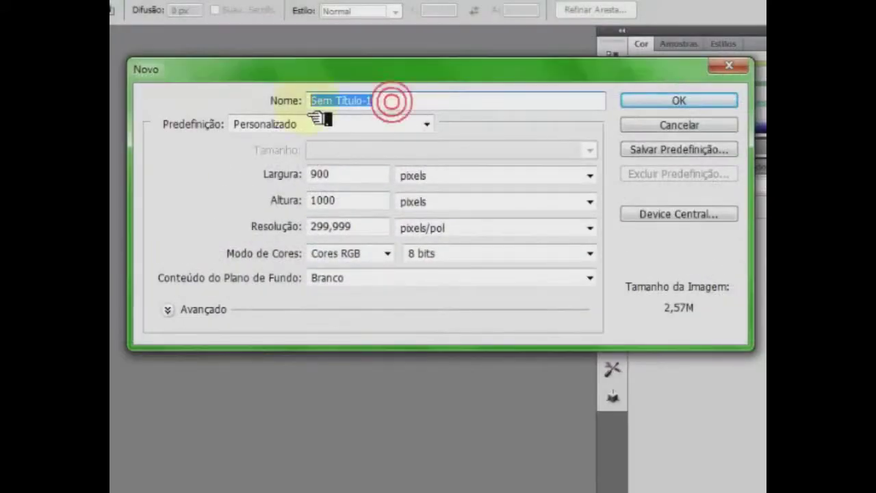
{"action": "key", "text": "BackSpace"}
{"action": "type", "text": "speed wo"}
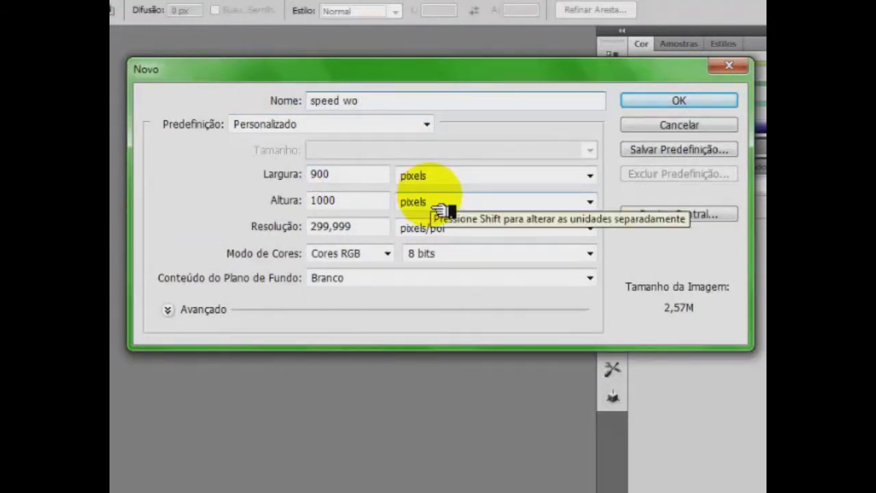
{"action": "type", "text": "rk"}
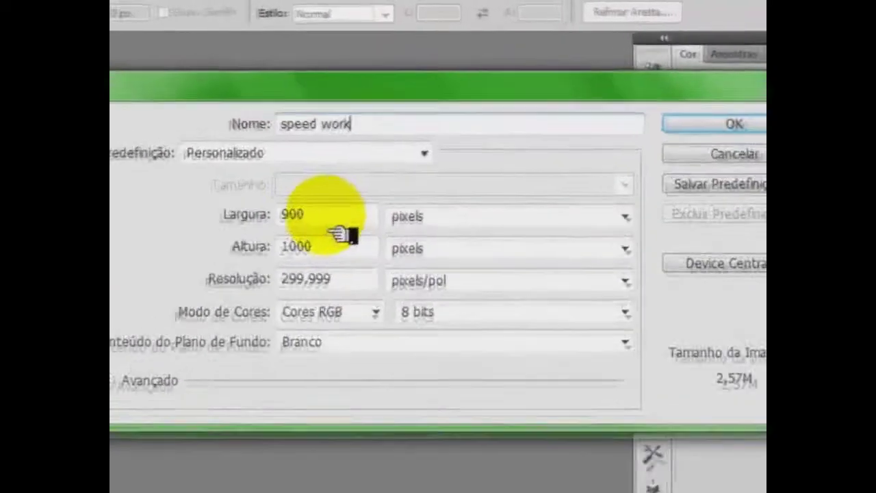
Step: Set the size to 900 px wide by 1000 px high and create the document
{"action": "double_click", "coordinate": [321, 175]}
{"action": "double_click", "coordinate": [281, 309]}
{"action": "left_click", "coordinate": [684, 284]}
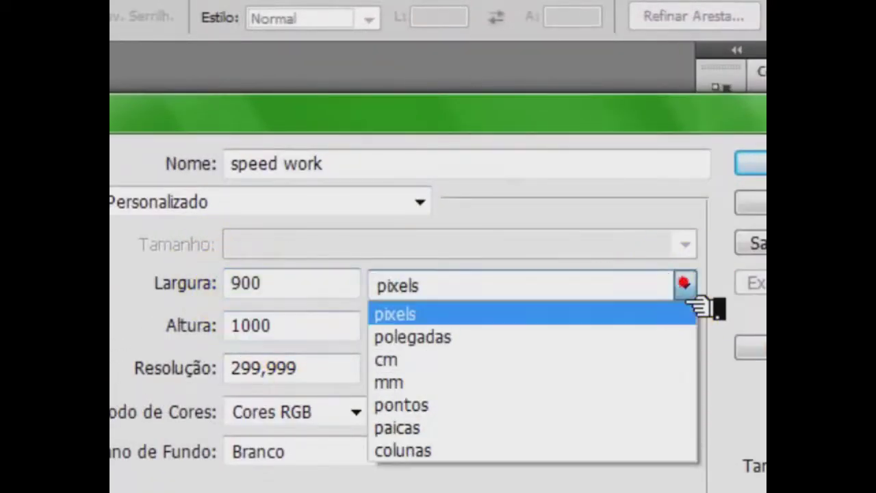
{"action": "left_click", "coordinate": [684, 284]}
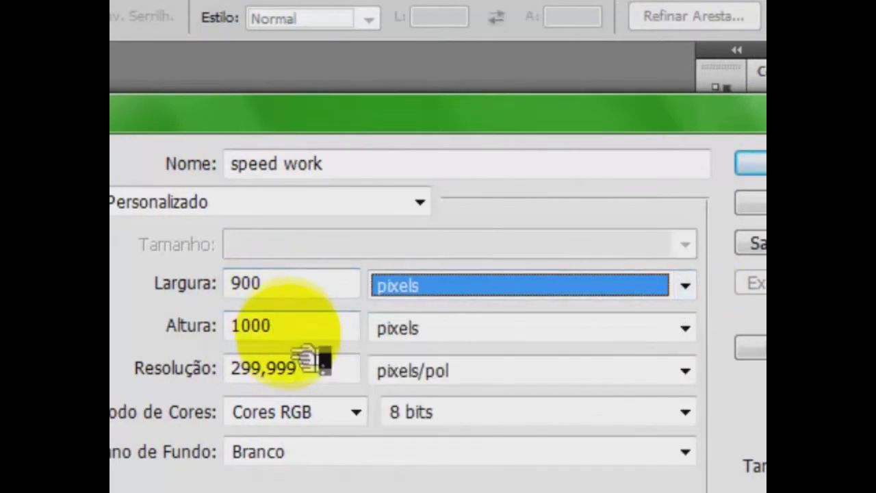
{"action": "left_click", "coordinate": [301, 283]}
{"action": "double_click", "coordinate": [246, 283]}
{"action": "key", "text": "BackSpace"}
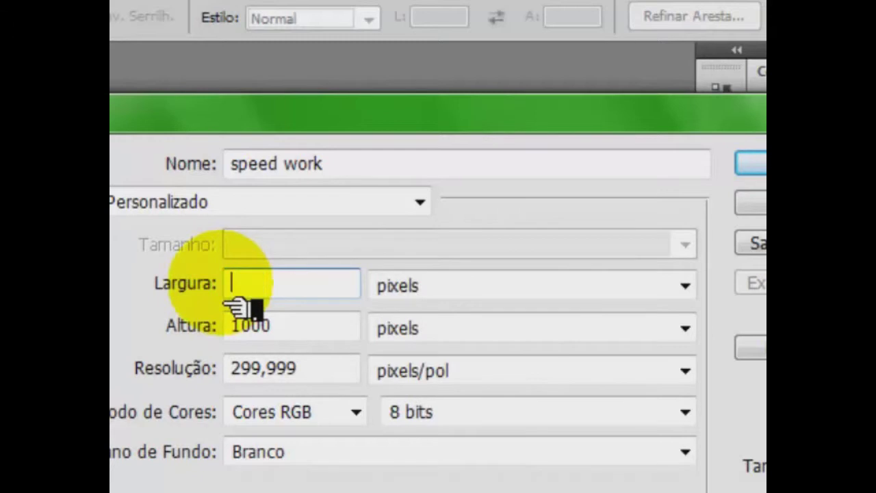
{"action": "type", "text": "900"}
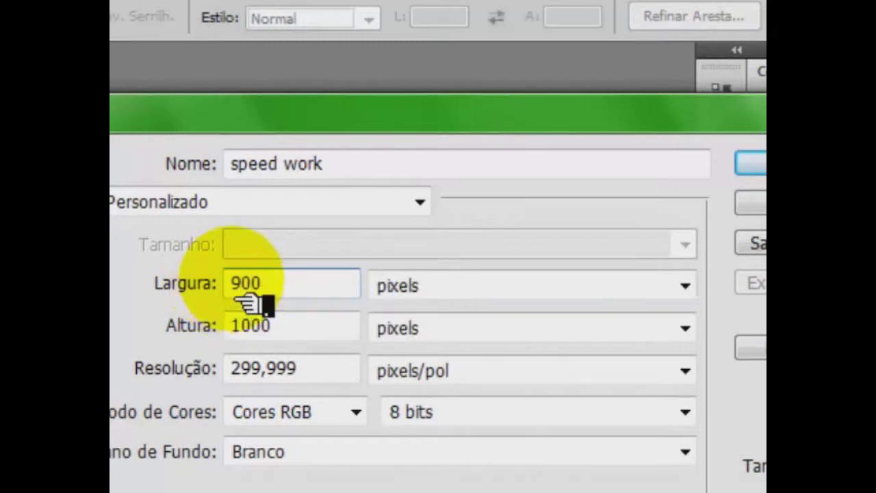
{"action": "key", "text": "Tab"}
{"action": "double_click", "coordinate": [259, 327]}
{"action": "key", "text": "BackSpace"}
{"action": "type", "text": "100"}
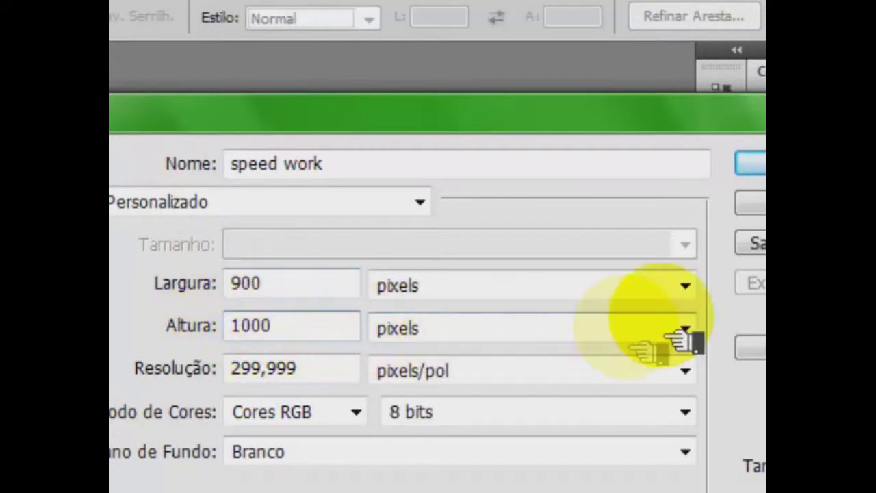
{"action": "left_click", "coordinate": [750, 164]}
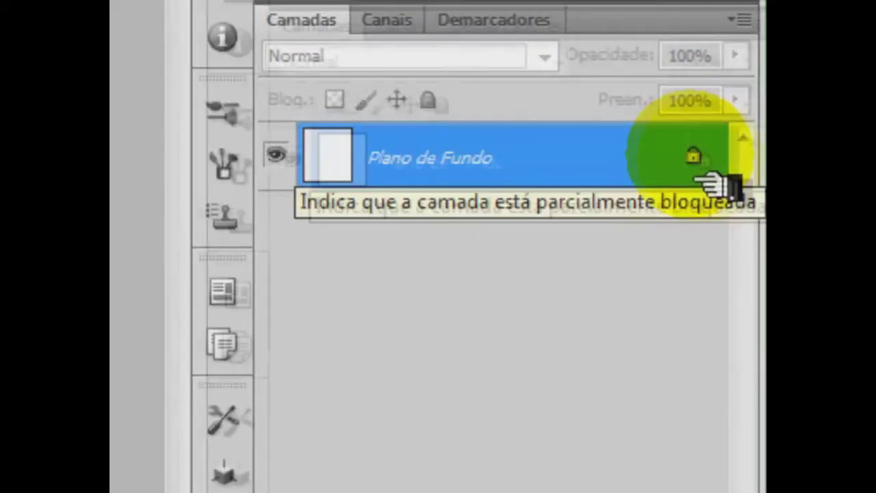
Step: Unlock the speed work background as Camada 0 and open the pensamentos brain image
{"action": "double_click", "coordinate": [712, 181]}
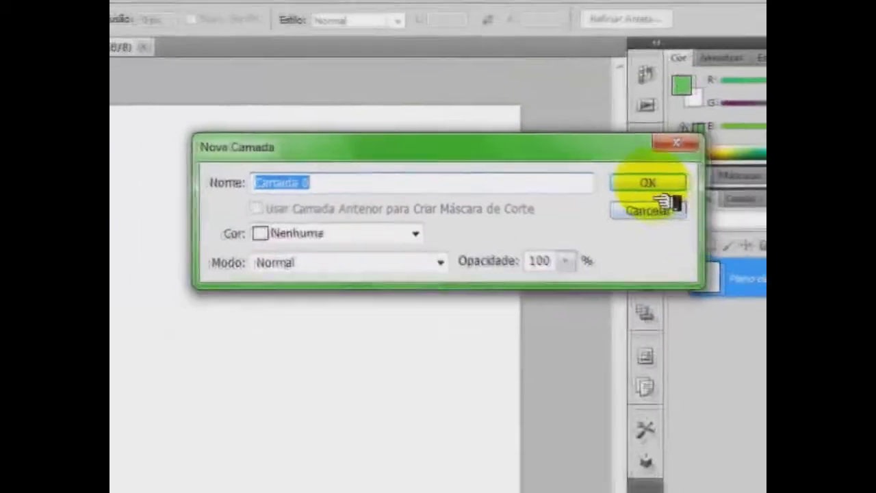
{"action": "left_click", "coordinate": [653, 184]}
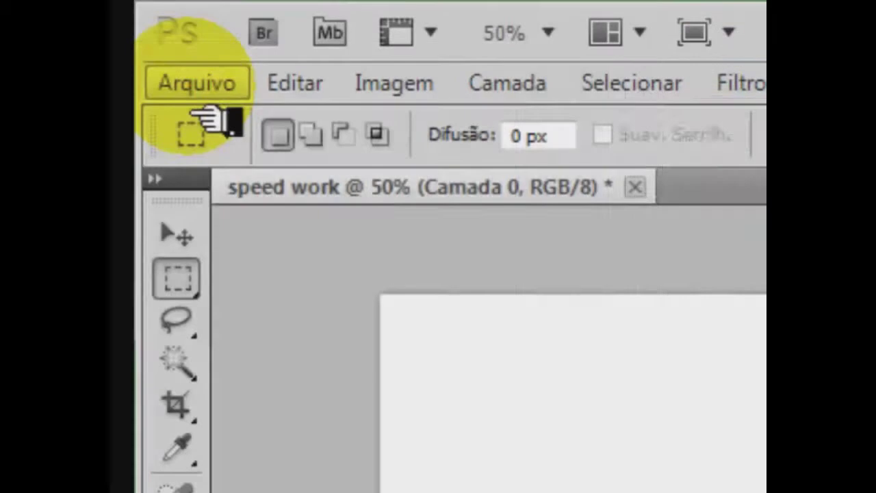
{"action": "left_click", "coordinate": [156, 82]}
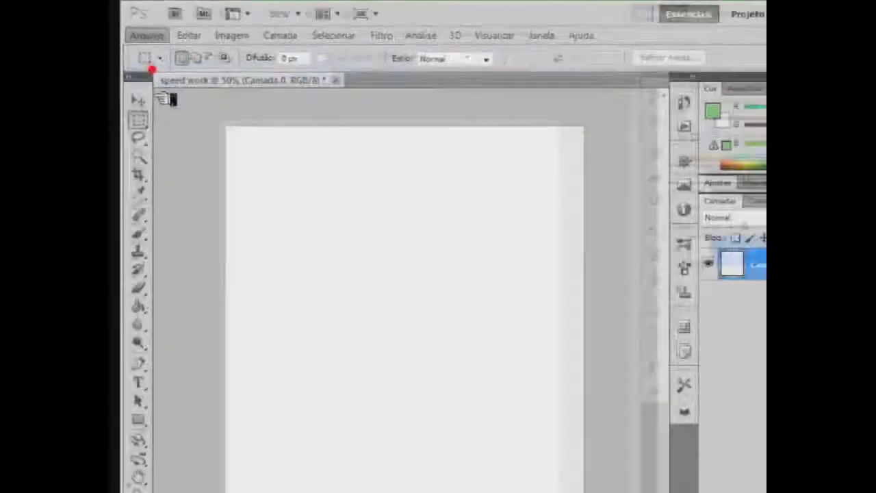
{"action": "left_click", "coordinate": [166, 98]}
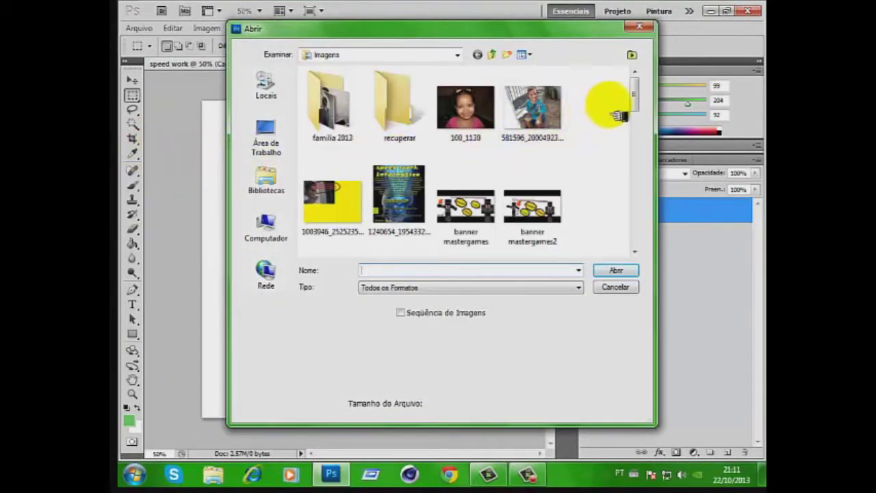
{"action": "mouse_move", "coordinate": [633, 96]}
{"action": "left_mouse_down"}
{"action": "mouse_move", "coordinate": [635, 240]}
{"action": "mouse_move", "coordinate": [635, 88]}
{"action": "mouse_move", "coordinate": [635, 235]}
{"action": "left_mouse_up"}
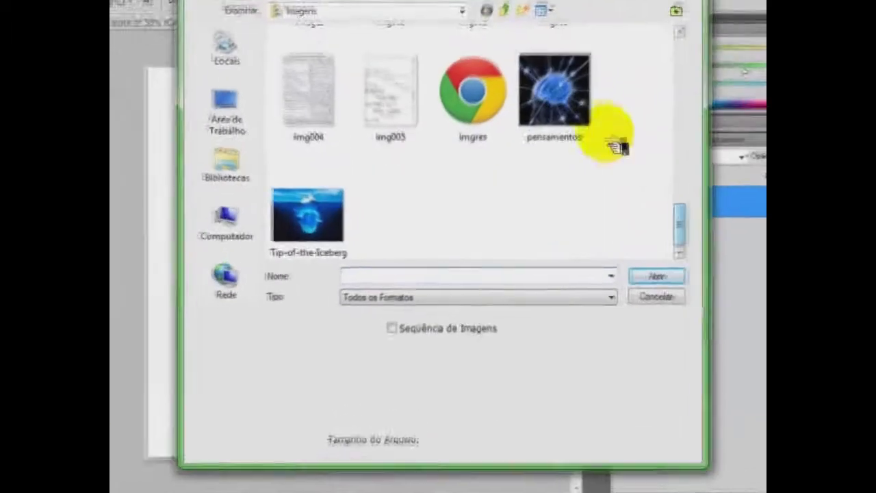
{"action": "left_click", "coordinate": [570, 108]}
{"action": "left_click", "coordinate": [656, 277]}
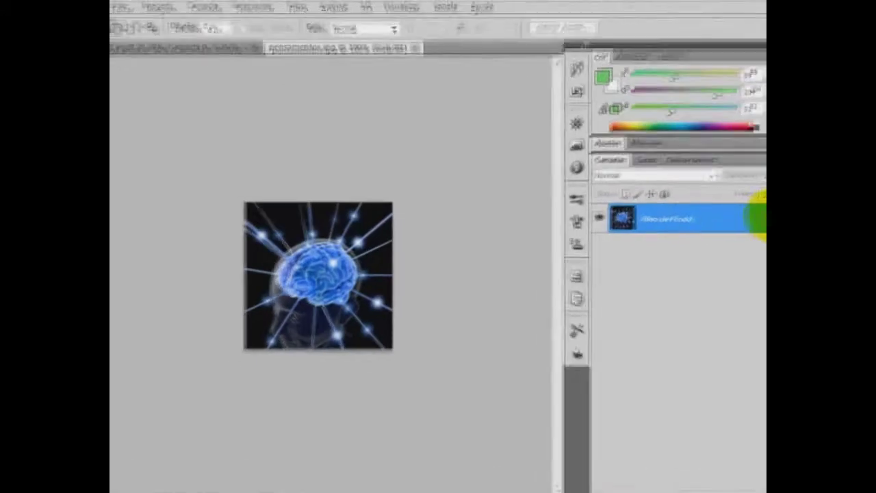
Step: Unlock the pensamentos layer as Camada 0 and select the entire brain image
{"action": "double_click", "coordinate": [756, 216]}
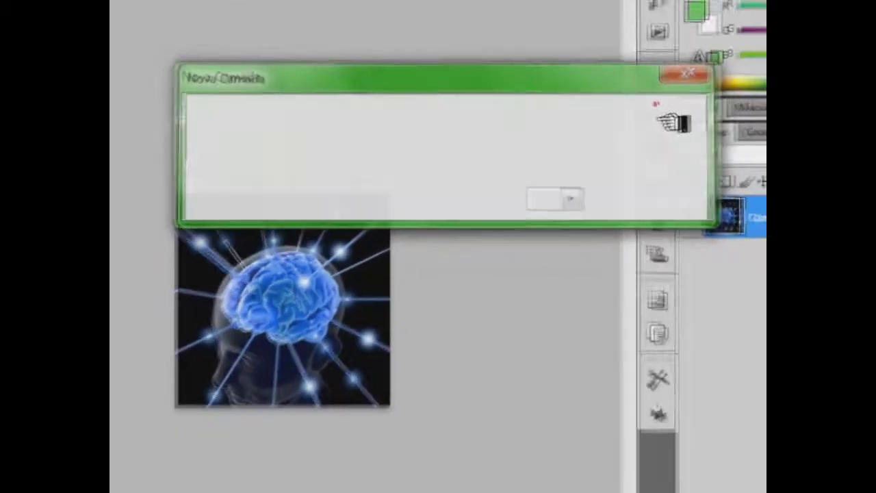
{"action": "left_click", "coordinate": [674, 123]}
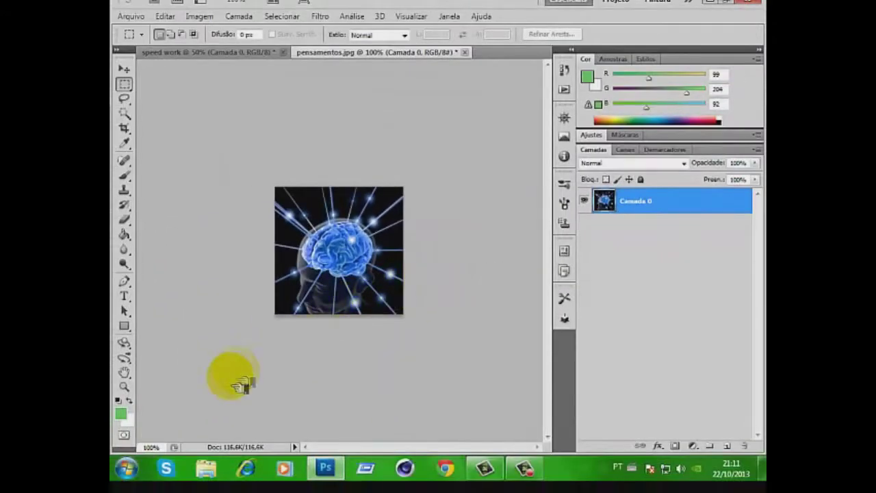
{"action": "left_click", "coordinate": [214, 52]}
{"action": "mouse_move", "coordinate": [217, 149]}
{"action": "left_mouse_down"}
{"action": "mouse_move", "coordinate": [361, 99]}
{"action": "mouse_move", "coordinate": [327, 143]}
{"action": "left_mouse_up"}
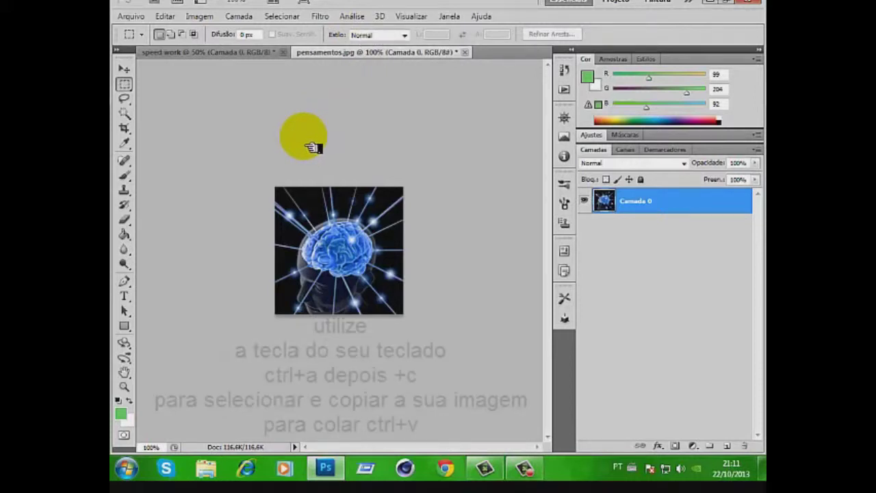
{"action": "key", "text": "ctrl+a"}
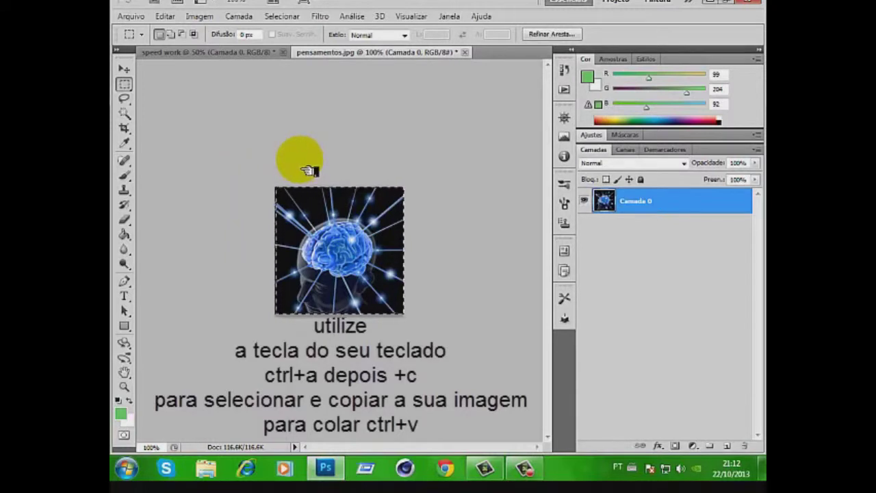
Step: Paste the brain image into speed work and stretch it across the full top width
{"action": "left_click", "coordinate": [248, 52]}
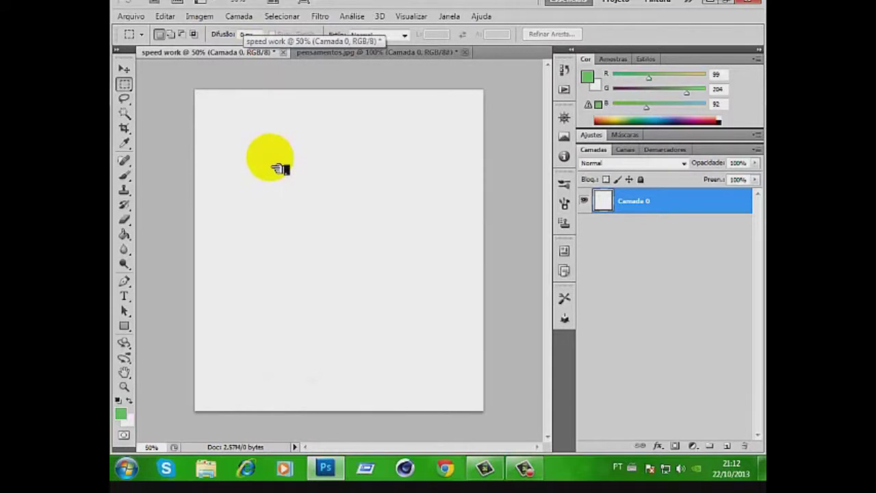
{"action": "key", "text": "ctrl+v"}
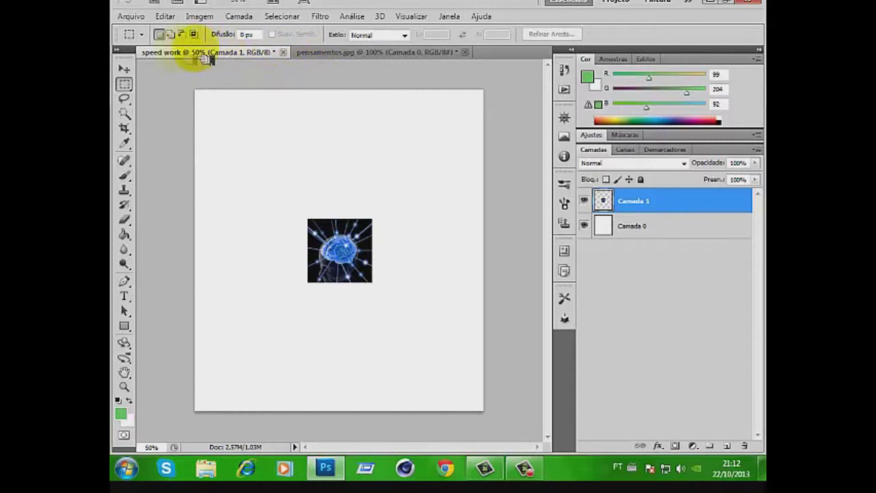
{"action": "left_click", "coordinate": [124, 69]}
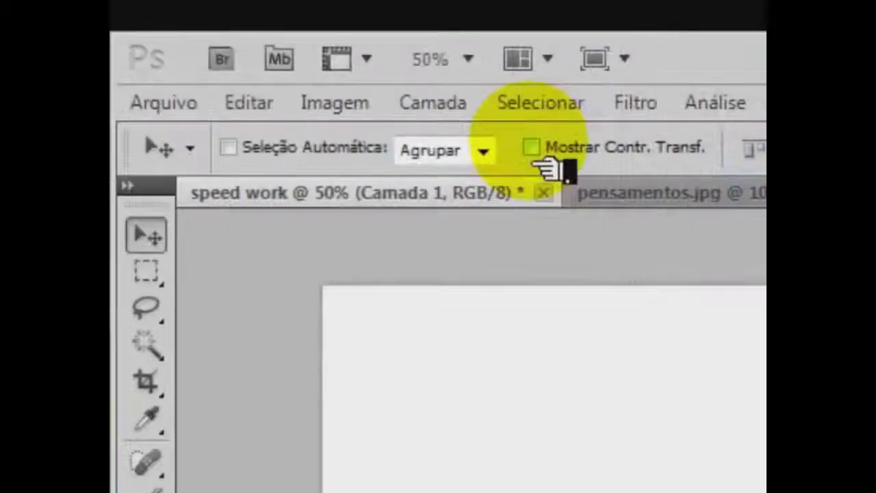
{"action": "left_click", "coordinate": [272, 25]}
{"action": "mouse_move", "coordinate": [321, 221]}
{"action": "left_mouse_down"}
{"action": "mouse_move", "coordinate": [329, 229]}
{"action": "mouse_move", "coordinate": [196, 143]}
{"action": "left_mouse_up"}
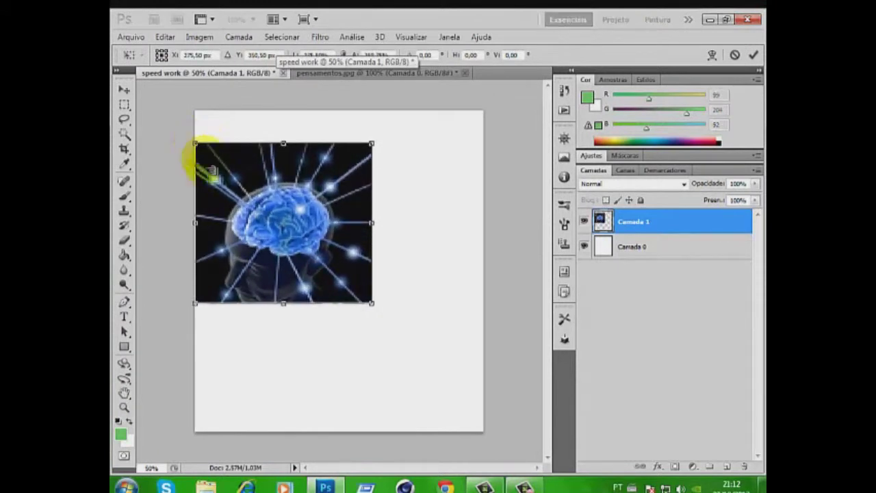
{"action": "left_click_drag", "start_coordinate": [254, 206], "coordinate": [252, 173]}
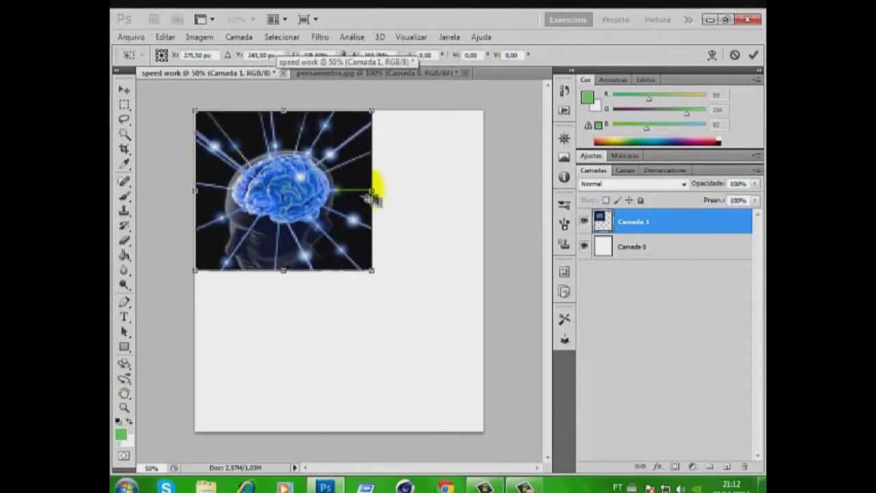
{"action": "left_click_drag", "start_coordinate": [372, 194], "coordinate": [494, 201]}
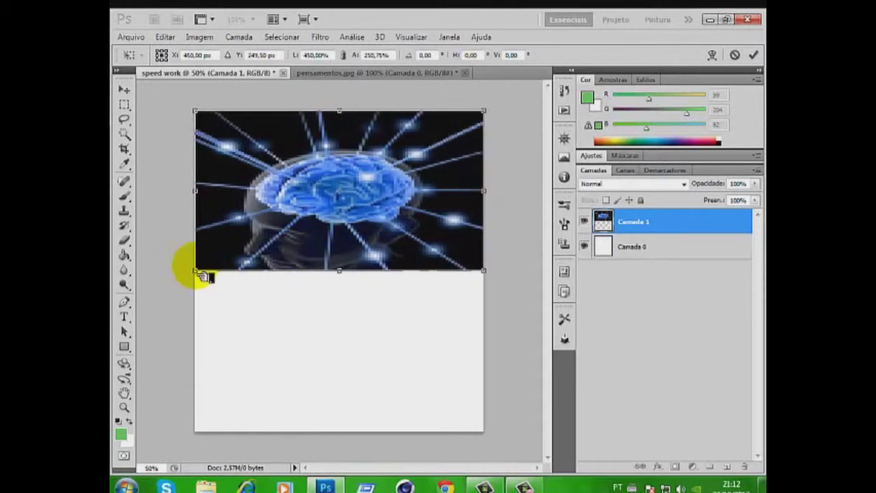
{"action": "left_click", "coordinate": [123, 89]}
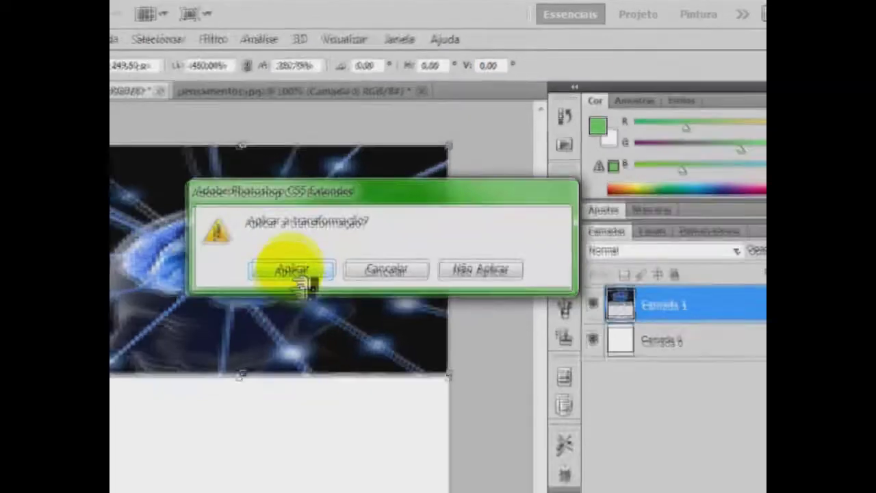
{"action": "left_click", "coordinate": [293, 291]}
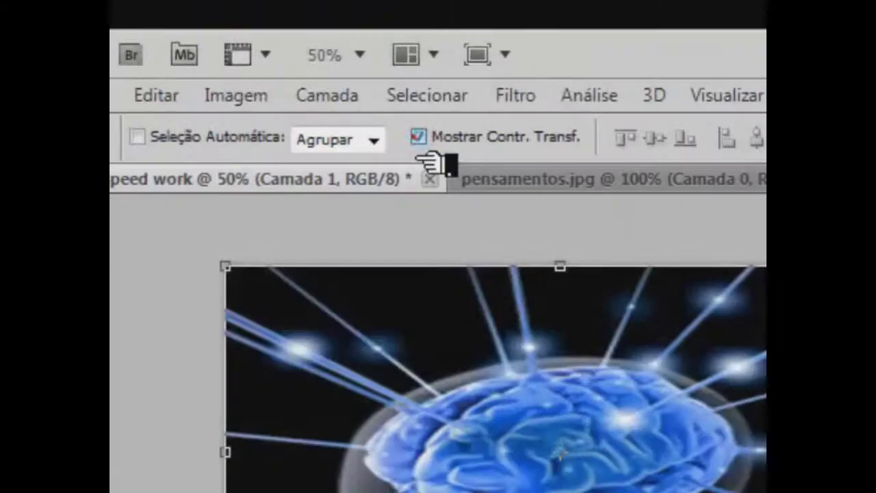
{"action": "left_click", "coordinate": [274, 65]}
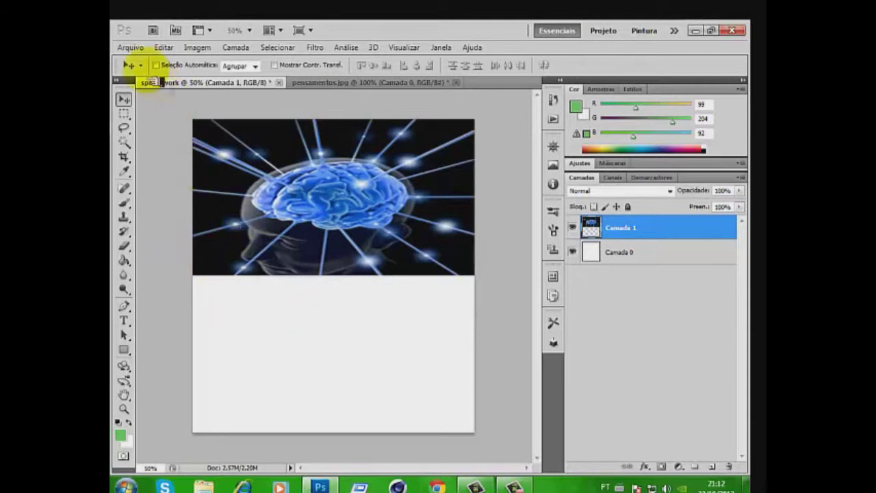
Step: Open images (6).jpg, unlock its layer and drag the face into speed work
{"action": "left_click", "coordinate": [130, 47]}
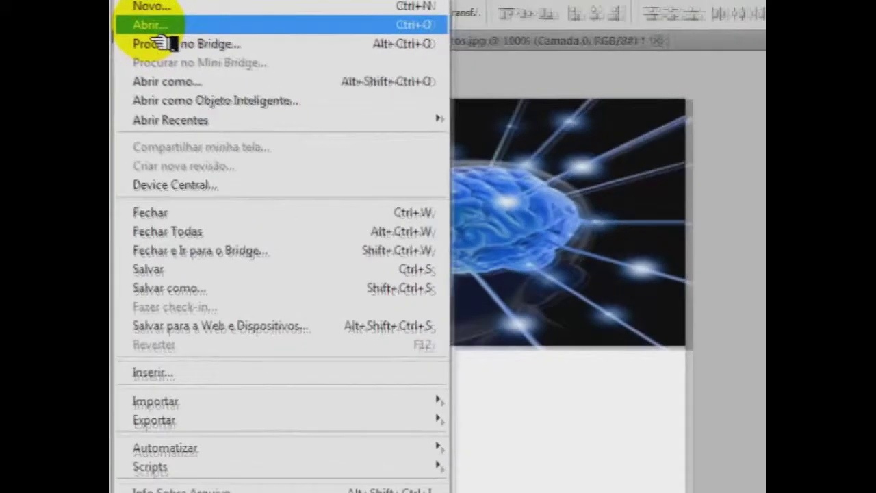
{"action": "left_click", "coordinate": [137, 70]}
{"action": "mouse_move", "coordinate": [636, 69]}
{"action": "left_mouse_down"}
{"action": "mouse_move", "coordinate": [650, 207]}
{"action": "mouse_move", "coordinate": [640, 159]}
{"action": "left_mouse_up"}
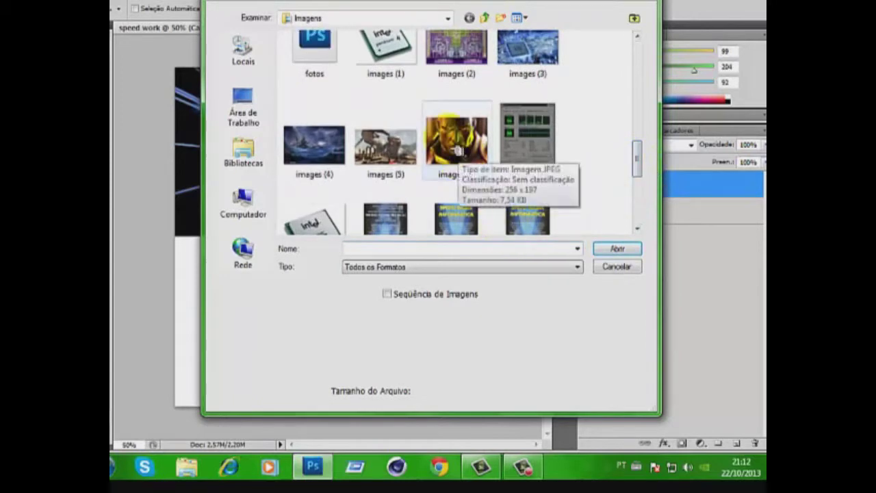
{"action": "left_click", "coordinate": [455, 144]}
{"action": "left_click", "coordinate": [616, 249]}
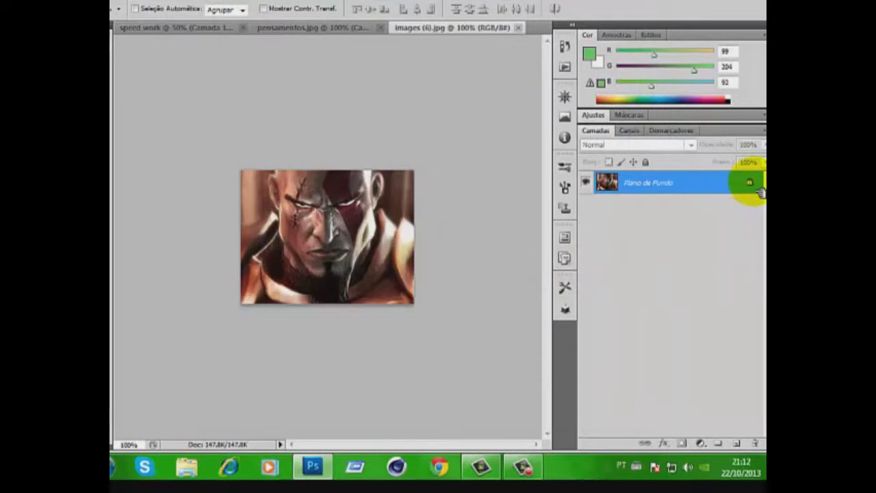
{"action": "double_click", "coordinate": [757, 190]}
{"action": "left_click", "coordinate": [567, 117]}
{"action": "left_click_drag", "start_coordinate": [587, 137], "coordinate": [512, 188]}
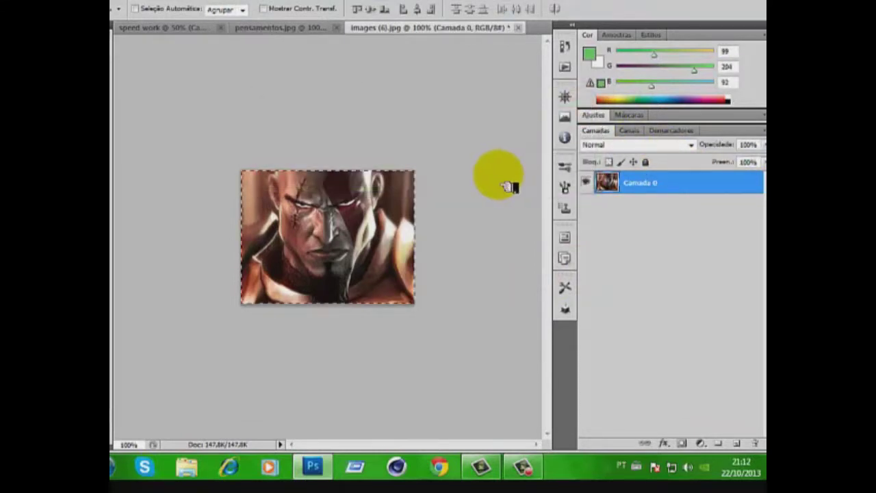
{"action": "mouse_move", "coordinate": [510, 186]}
{"action": "left_mouse_down"}
{"action": "mouse_move", "coordinate": [198, 35]}
{"action": "mouse_move", "coordinate": [306, 291]}
{"action": "left_mouse_up"}
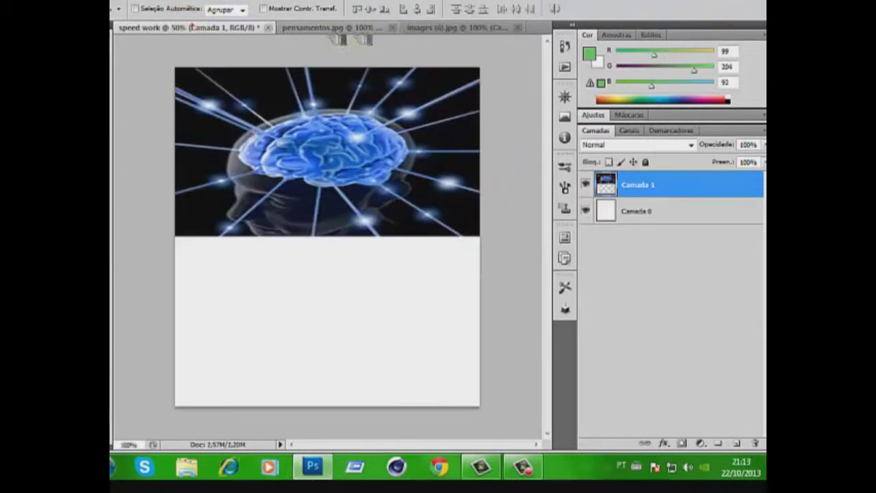
{"action": "left_click_drag", "start_coordinate": [306, 288], "coordinate": [304, 284]}
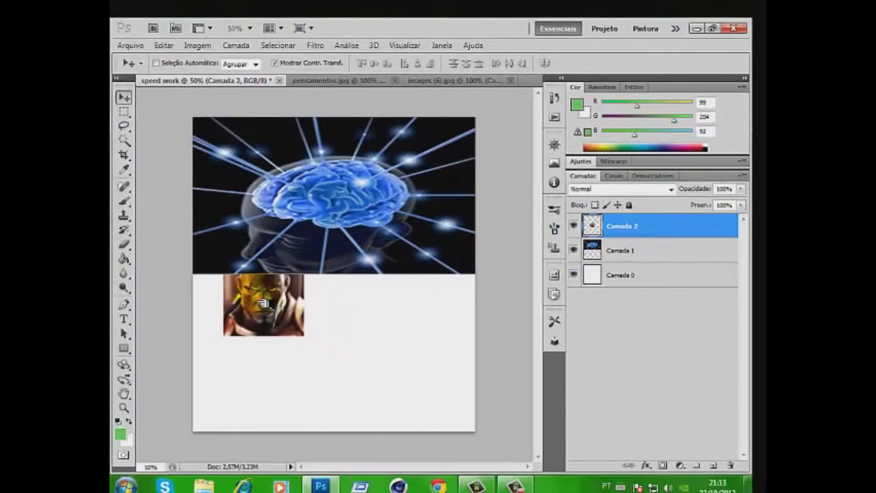
Step: Stretch the face image to fill the lower canvas below the brain and apply
{"action": "left_click_drag", "start_coordinate": [262, 302], "coordinate": [244, 305]}
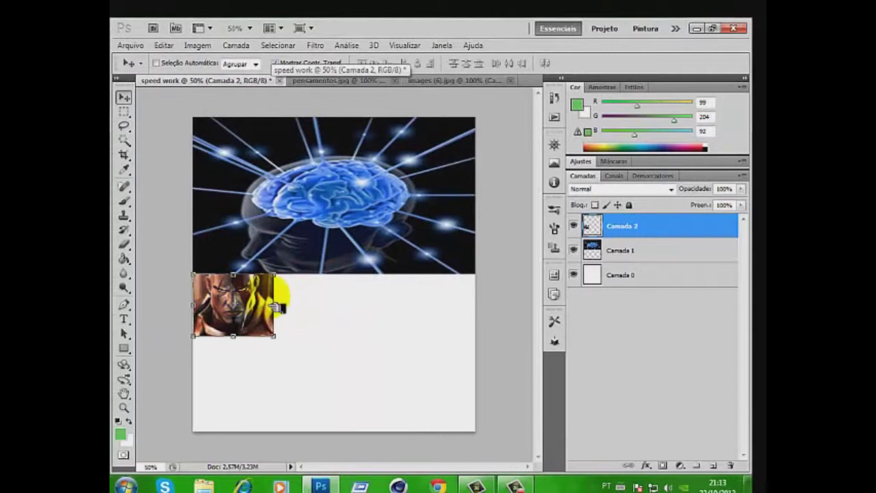
{"action": "mouse_move", "coordinate": [281, 313]}
{"action": "left_mouse_down"}
{"action": "mouse_move", "coordinate": [479, 327]}
{"action": "mouse_move", "coordinate": [479, 313]}
{"action": "left_mouse_up"}
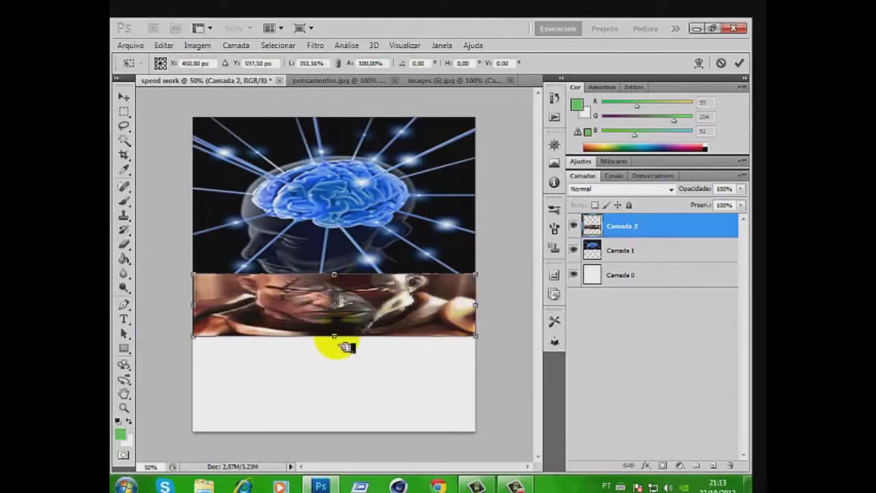
{"action": "left_click_drag", "start_coordinate": [338, 344], "coordinate": [337, 439]}
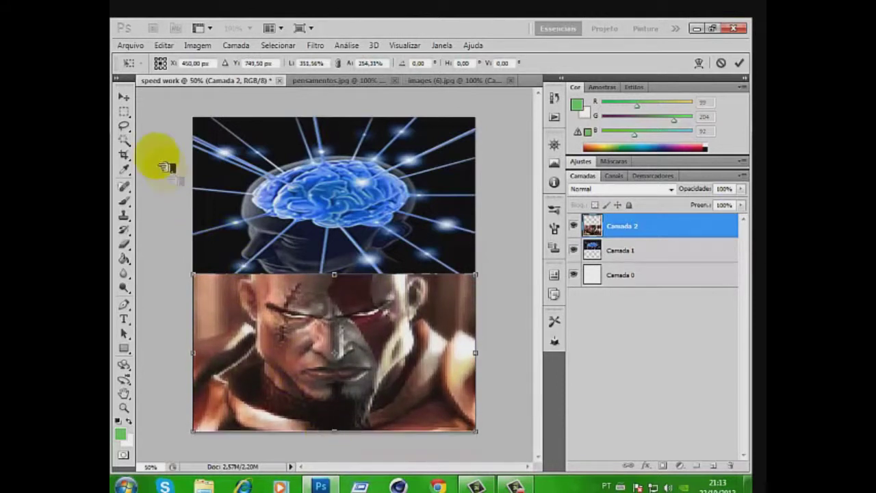
{"action": "left_click", "coordinate": [123, 97]}
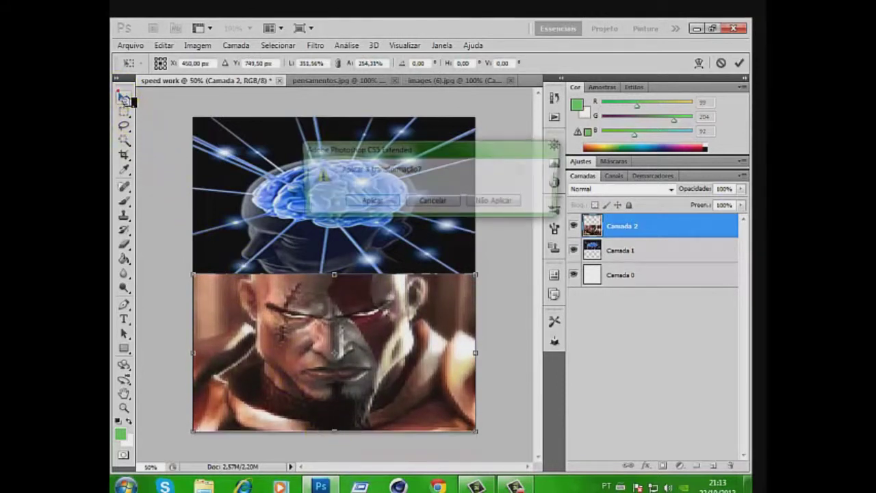
{"action": "left_click", "coordinate": [369, 202]}
{"action": "left_click", "coordinate": [275, 63]}
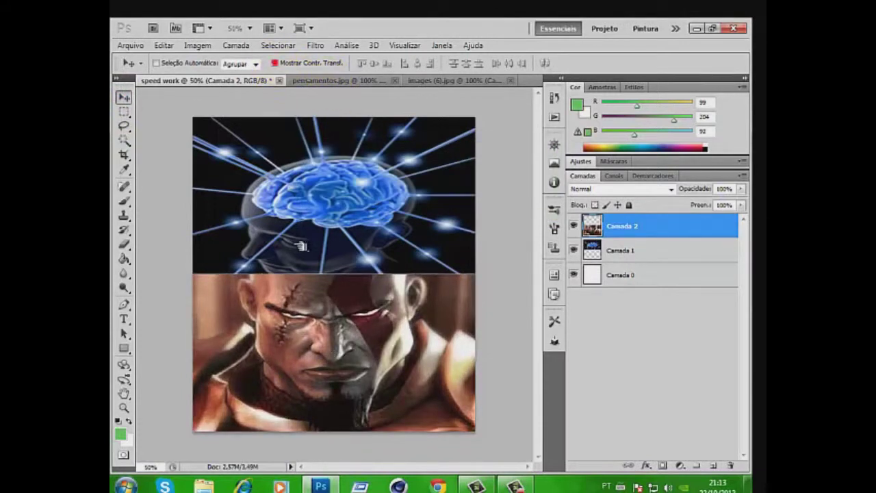
{"action": "left_click_drag", "start_coordinate": [315, 224], "coordinate": [323, 234]}
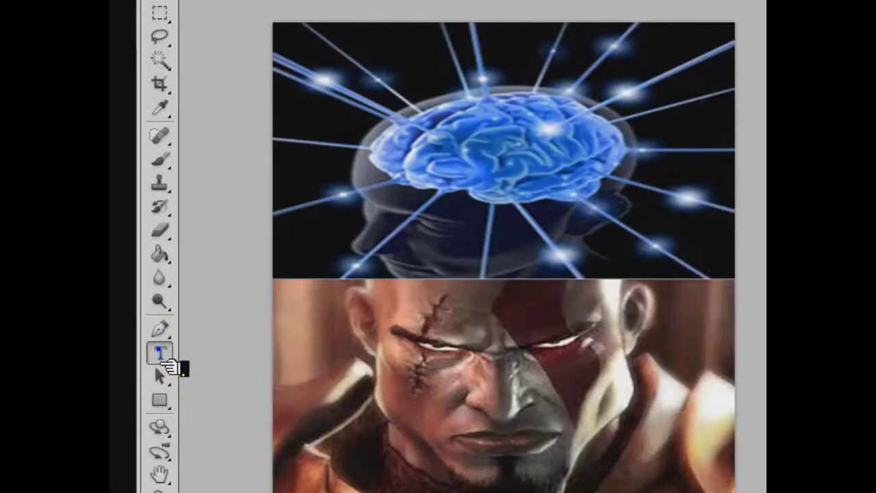
Step: Draw a horizontal text box over the face top using Showcard Gothic at 30 pt
{"action": "left_click", "coordinate": [170, 367]}
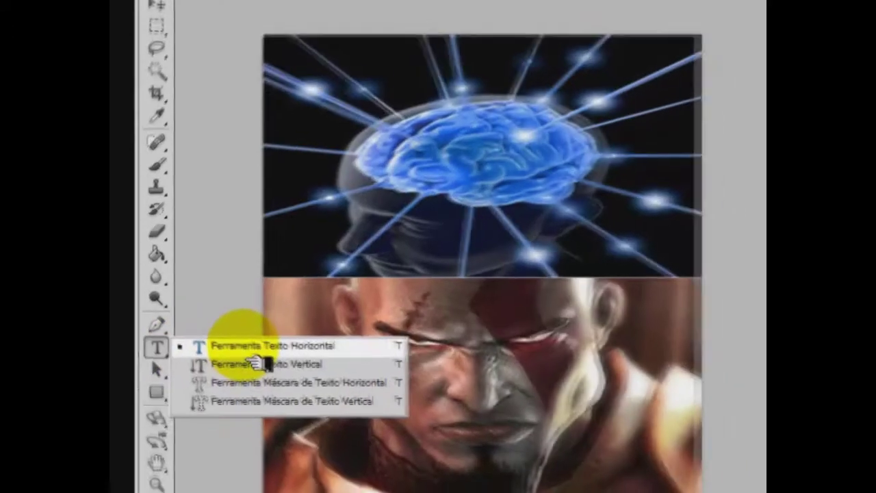
{"action": "left_click", "coordinate": [263, 369]}
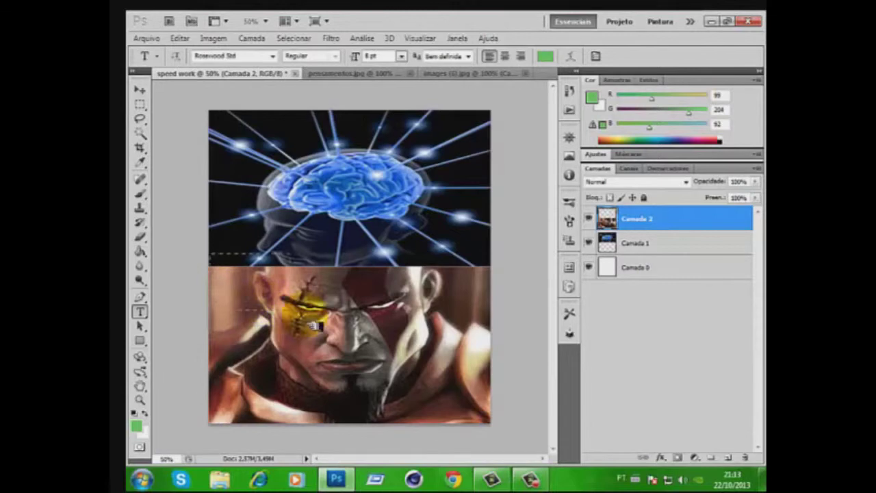
{"action": "left_click_drag", "start_coordinate": [313, 325], "coordinate": [494, 338]}
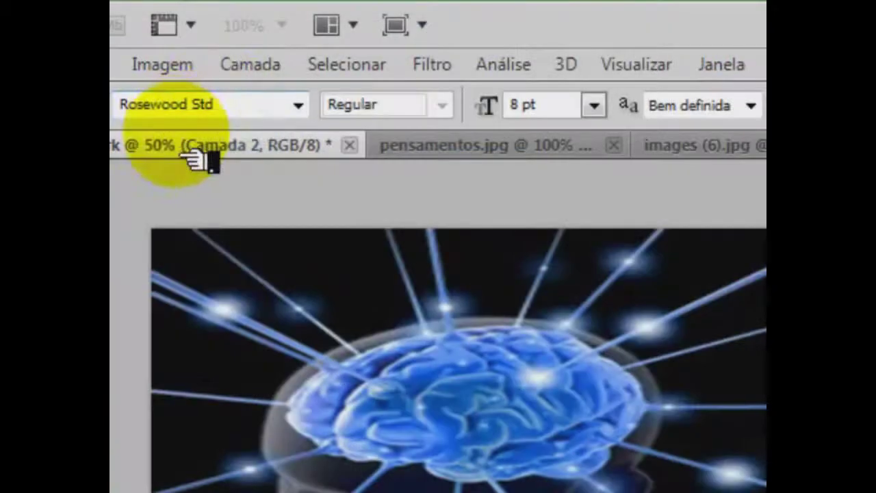
{"action": "left_click", "coordinate": [298, 104]}
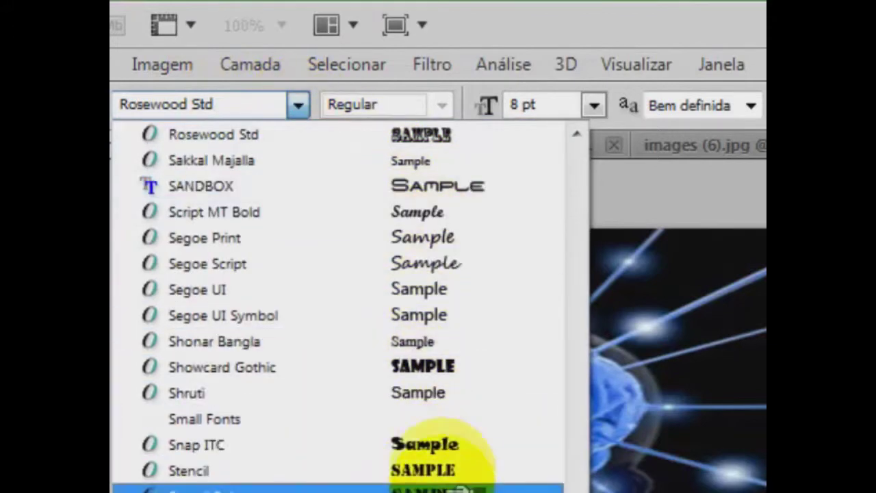
{"action": "left_click", "coordinate": [438, 366]}
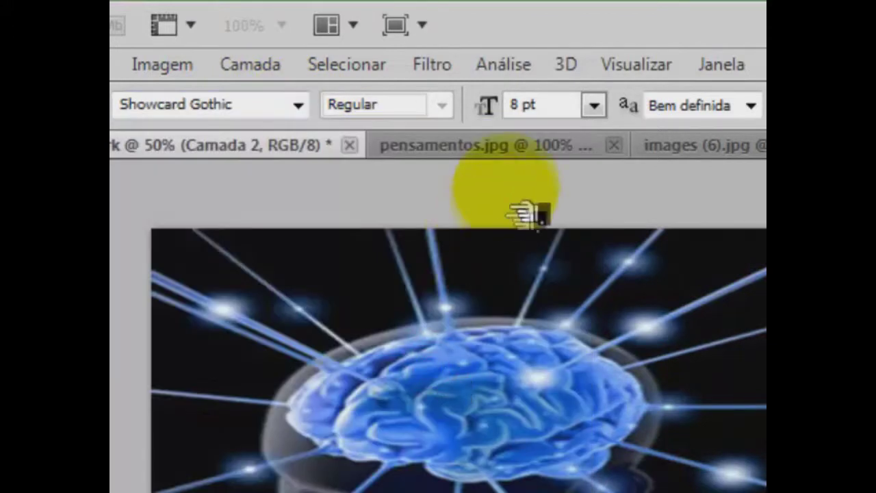
{"action": "left_click", "coordinate": [594, 107]}
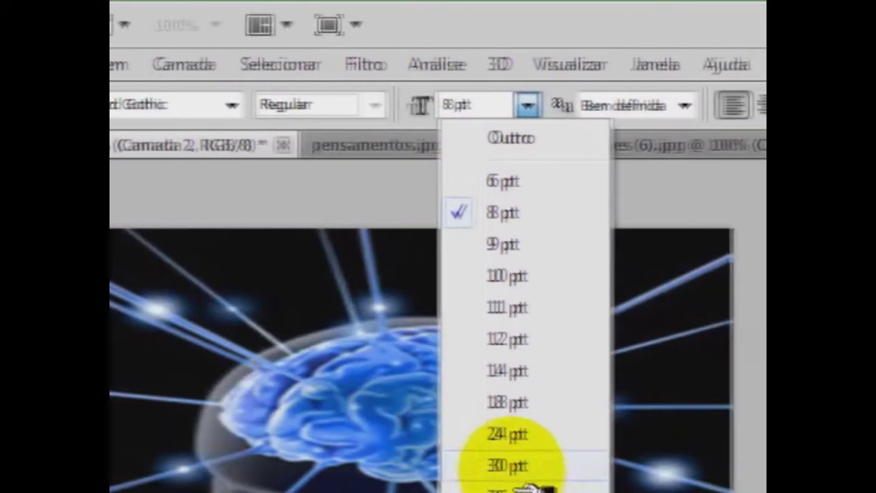
{"action": "left_click", "coordinate": [578, 465]}
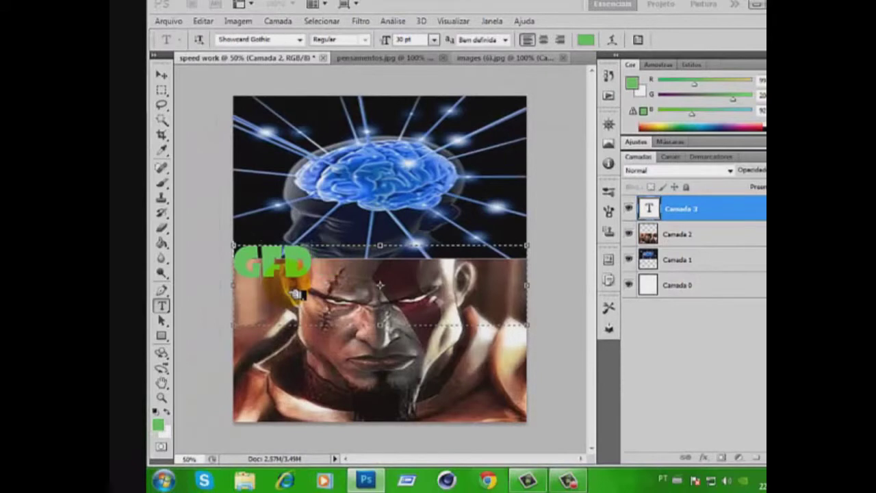
Step: Erase the GFD text and set the type size to 24 pt
{"action": "key", "text": "BackSpace"}
{"action": "key", "text": "BackSpace"}
{"action": "key", "text": "BackSpace"}
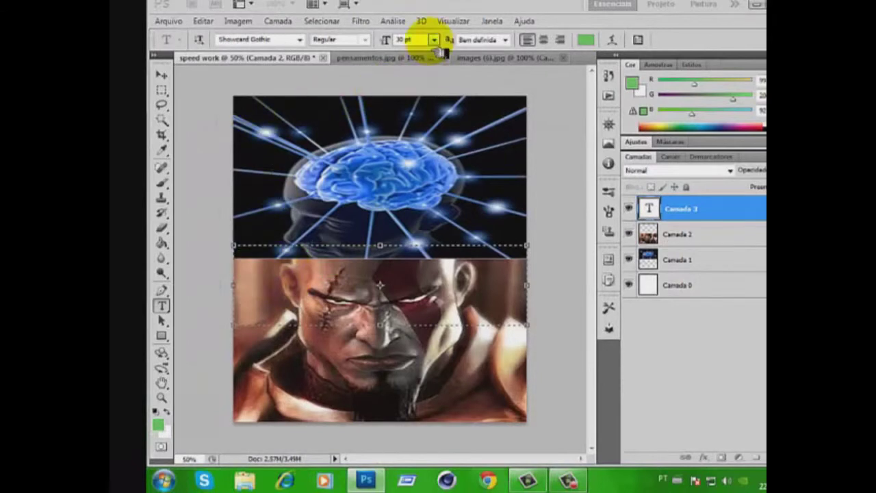
{"action": "left_click", "coordinate": [434, 40]}
{"action": "left_click", "coordinate": [425, 189]}
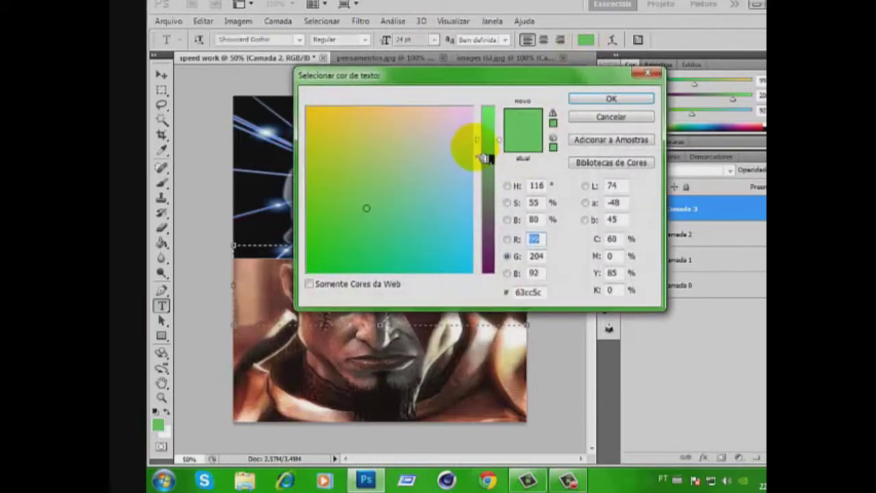
Step: Choose blue 0f49eb as the text colour in the colour picker
{"action": "mouse_move", "coordinate": [486, 123]}
{"action": "left_mouse_down"}
{"action": "mouse_move", "coordinate": [490, 219]}
{"action": "mouse_move", "coordinate": [472, 220]}
{"action": "left_mouse_up"}
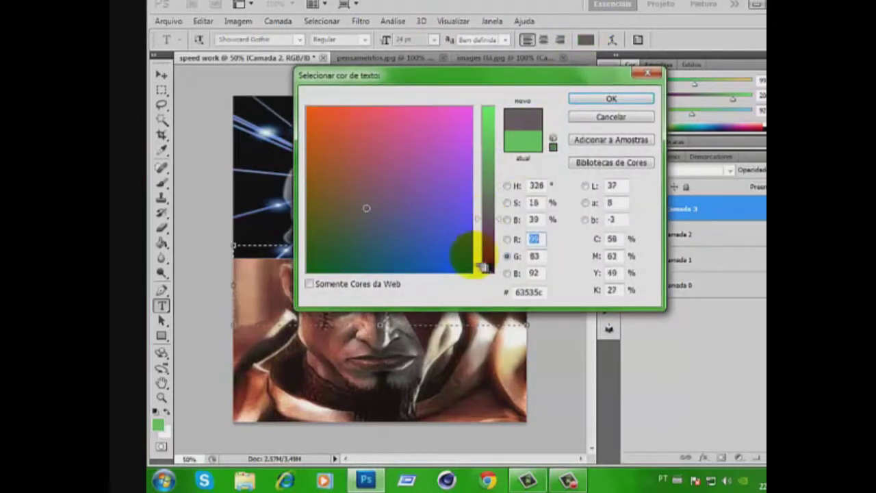
{"action": "left_click", "coordinate": [463, 256]}
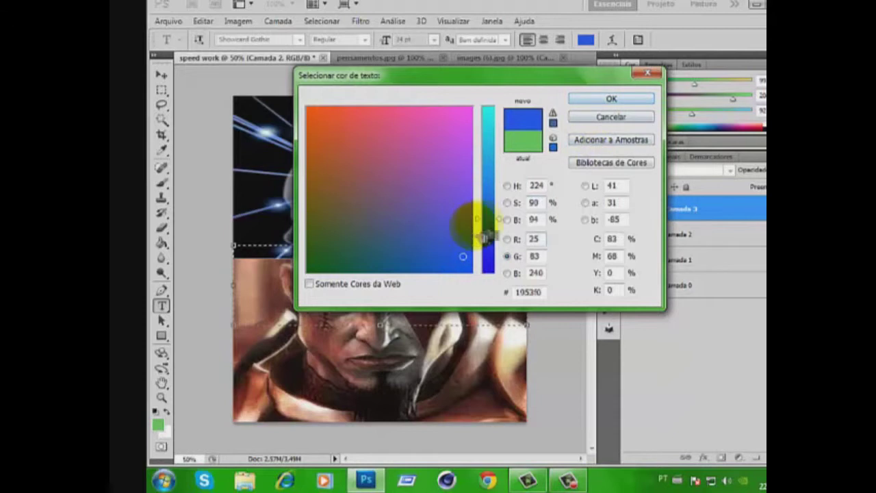
{"action": "mouse_move", "coordinate": [478, 219]}
{"action": "left_mouse_down"}
{"action": "mouse_move", "coordinate": [483, 117]}
{"action": "mouse_move", "coordinate": [474, 251]}
{"action": "mouse_move", "coordinate": [488, 264]}
{"action": "mouse_move", "coordinate": [488, 225]}
{"action": "left_mouse_up"}
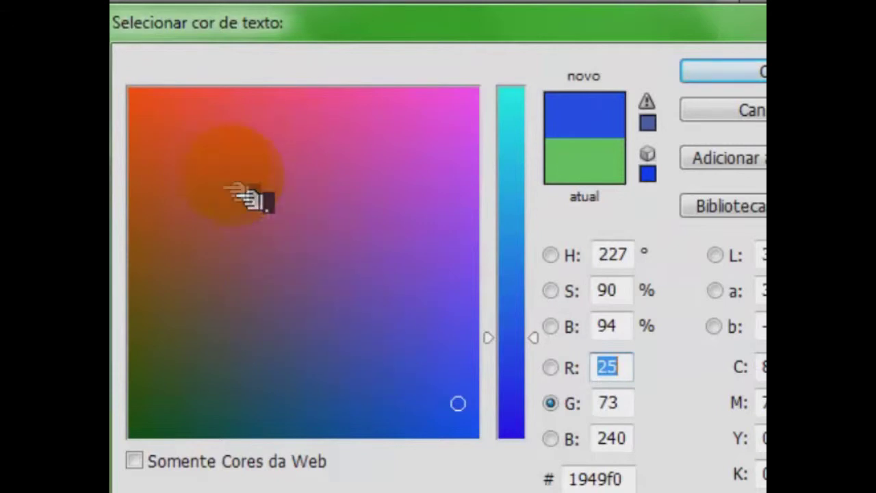
{"action": "left_click", "coordinate": [156, 110]}
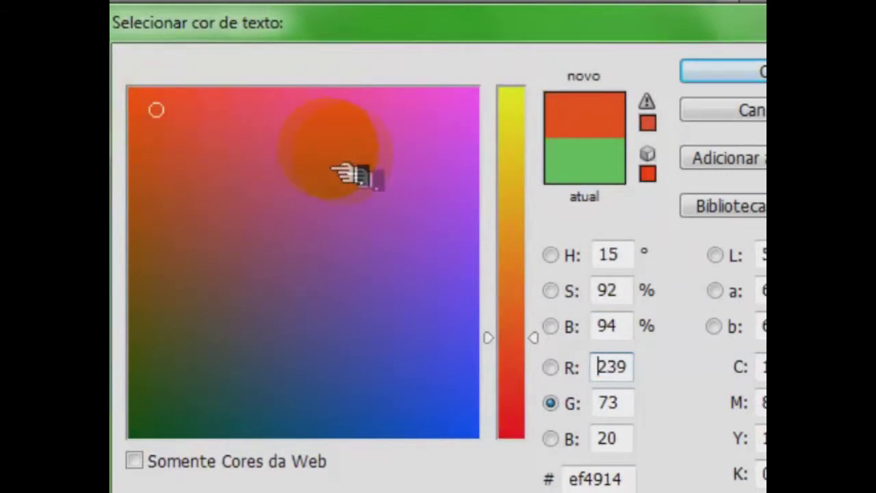
{"action": "left_click", "coordinate": [452, 418]}
{"action": "left_click", "coordinate": [723, 71]}
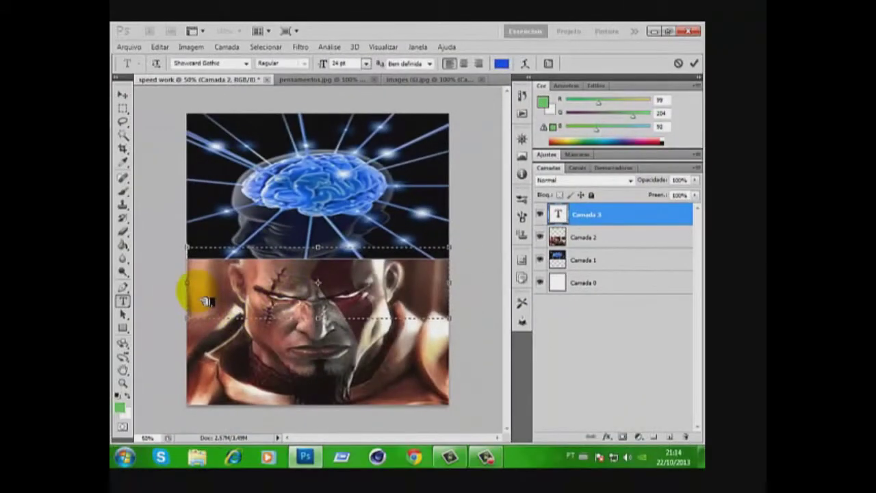
Step: Type SPEED WORK and an EMAIL line with the contact's e-mail address, trimming typos
{"action": "type", "text": "PEED WORK"}
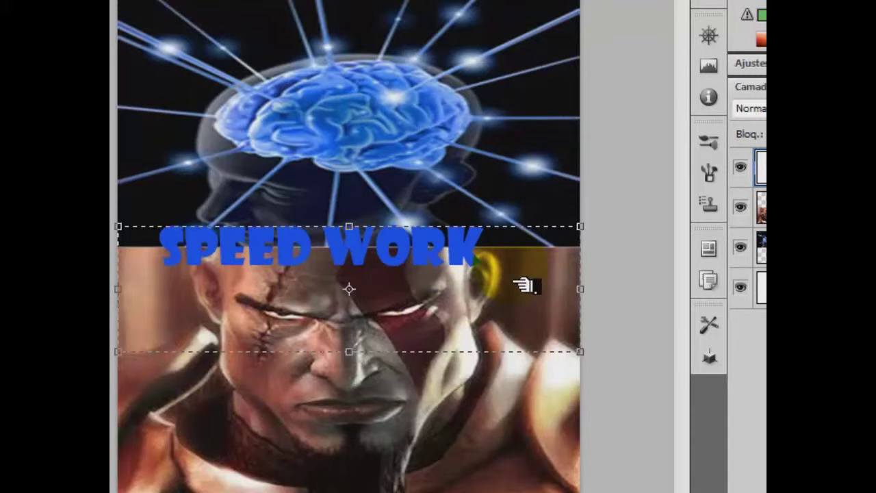
{"action": "mouse_move", "coordinate": [524, 286]}
{"action": "left_mouse_down"}
{"action": "mouse_move", "coordinate": [362, 375]}
{"action": "mouse_move", "coordinate": [366, 488]}
{"action": "left_mouse_up"}
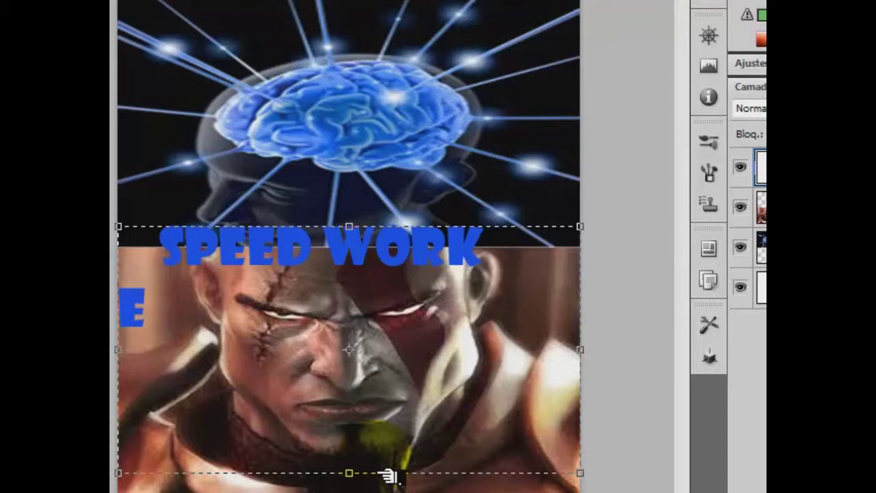
{"action": "type", "text": "MA"}
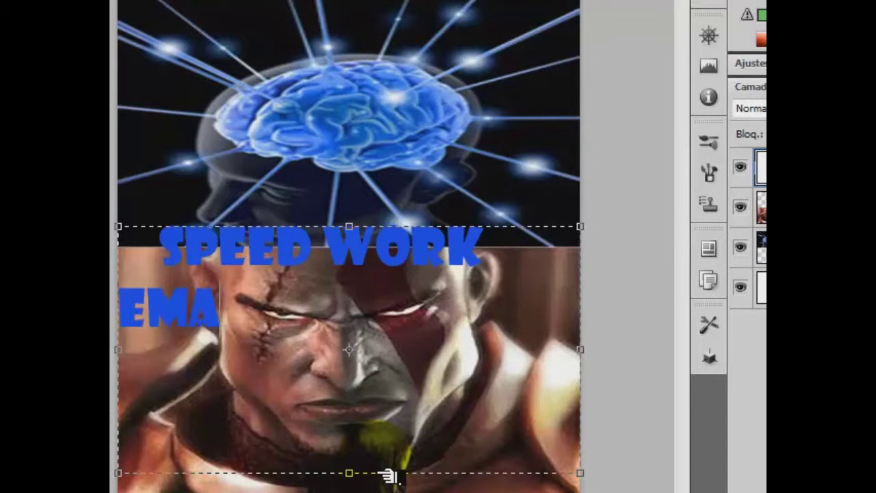
{"action": "type", "text": "IL "}
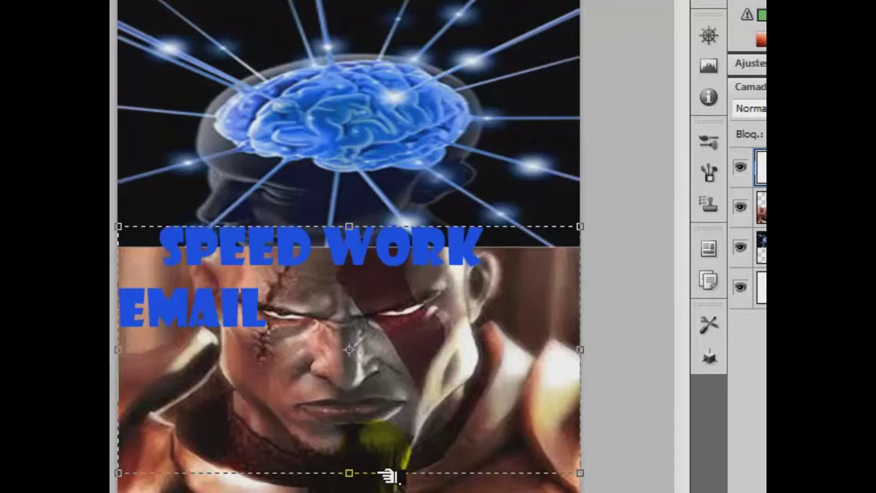
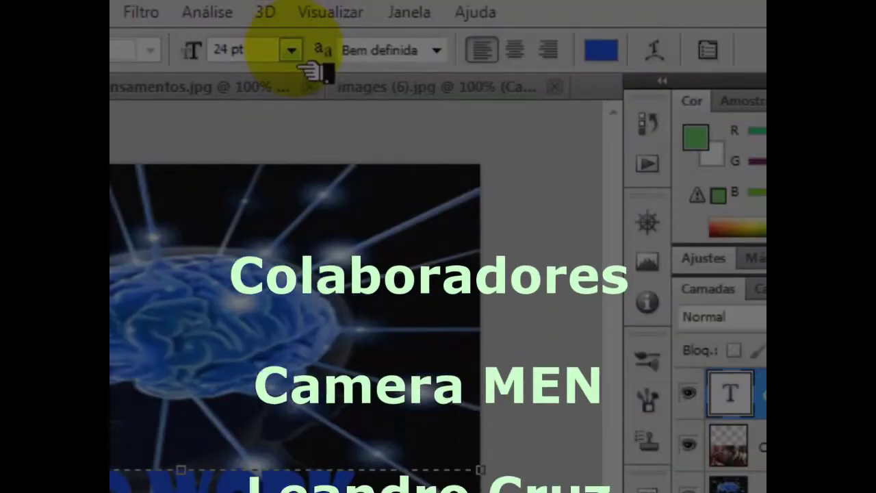
Step: Make the e-mail address 6 pt, retype its ending, and commit the text layer
{"action": "left_click", "coordinate": [292, 50]}
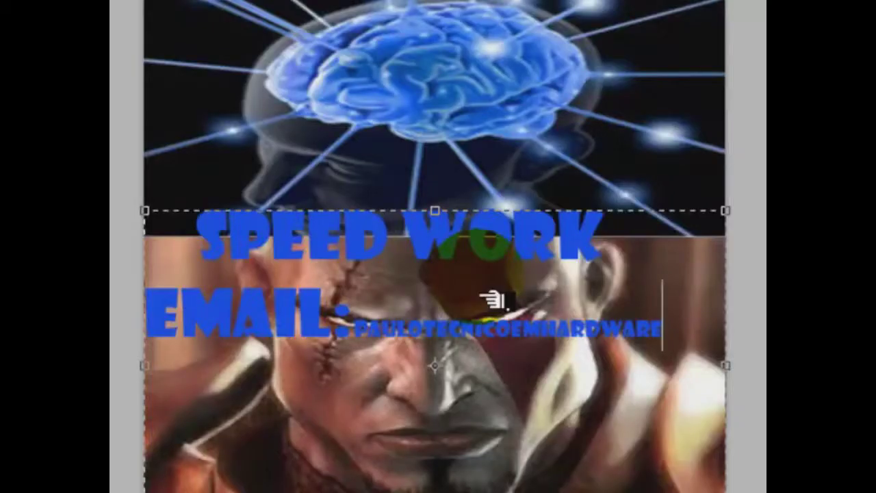
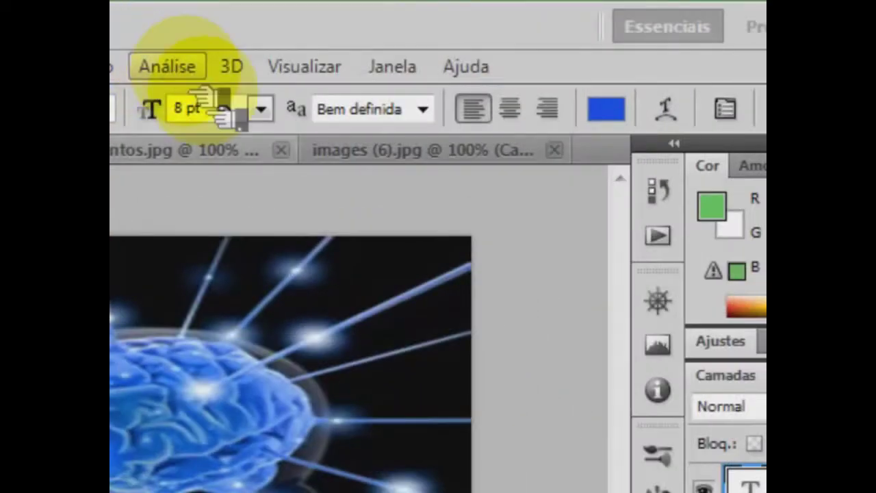
{"action": "left_click", "coordinate": [260, 108]}
{"action": "left_click", "coordinate": [240, 192]}
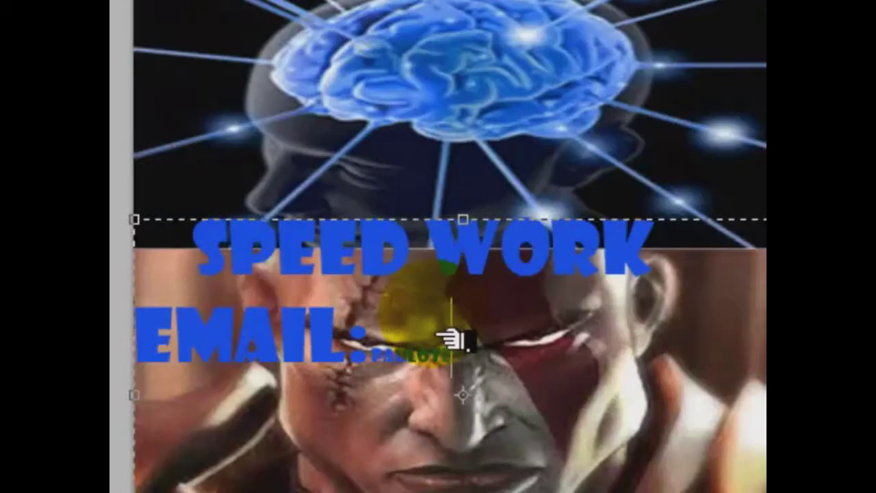
{"action": "type", "text": "@gma"}
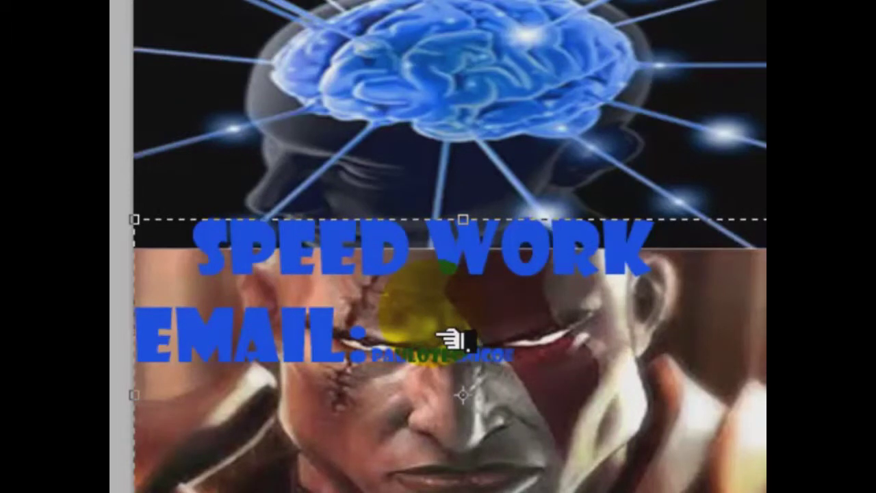
{"action": "type", "text": "il.comre"}
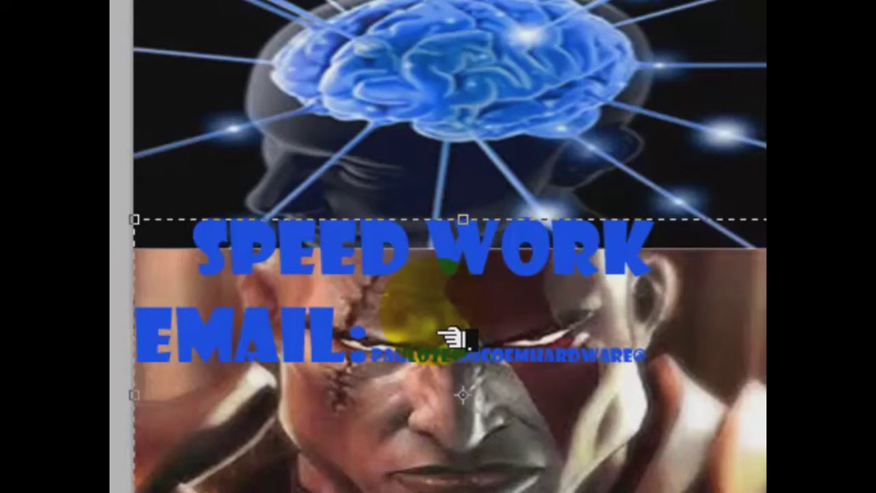
{"action": "type", "text": "ya.com"}
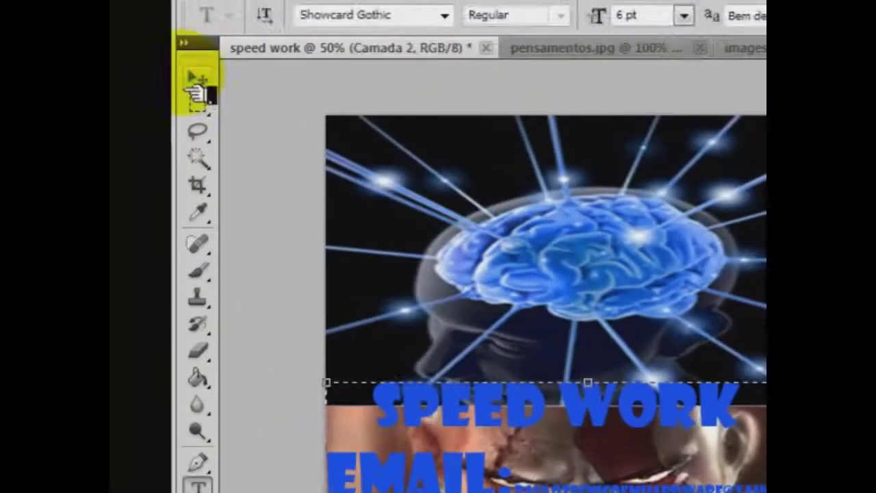
{"action": "left_click", "coordinate": [124, 69]}
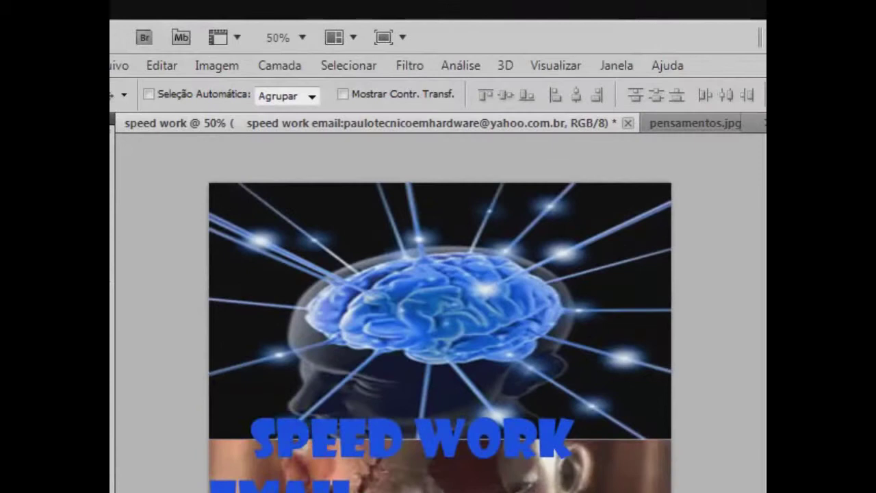
{"action": "left_click", "coordinate": [117, 312]}
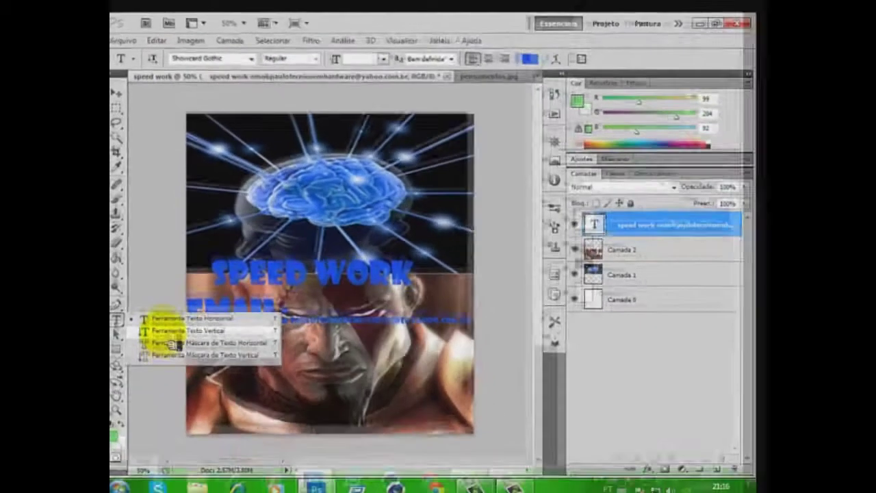
Step: Draw a vertical text box over the lower face and set it to 11 pt
{"action": "left_click", "coordinate": [171, 335]}
{"action": "mouse_move", "coordinate": [185, 338]}
{"action": "left_mouse_down"}
{"action": "mouse_move", "coordinate": [210, 402]}
{"action": "mouse_move", "coordinate": [315, 438]}
{"action": "left_mouse_up"}
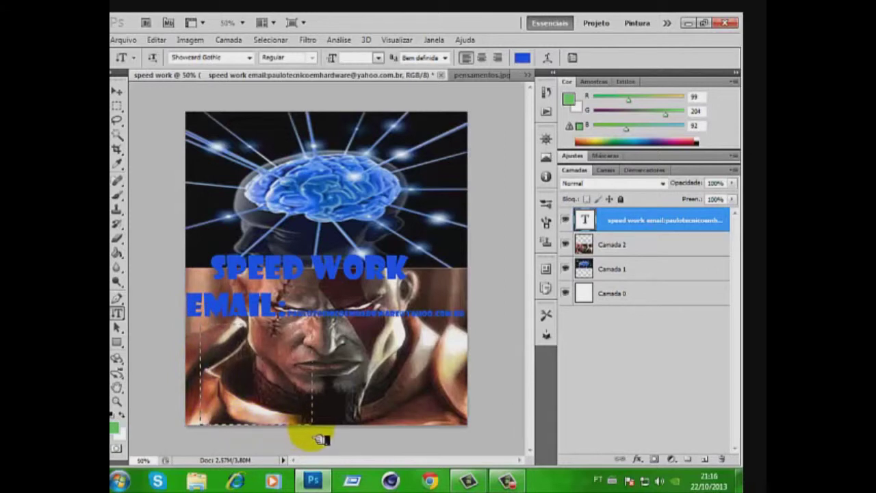
{"action": "left_click_drag", "start_coordinate": [315, 438], "coordinate": [320, 438]}
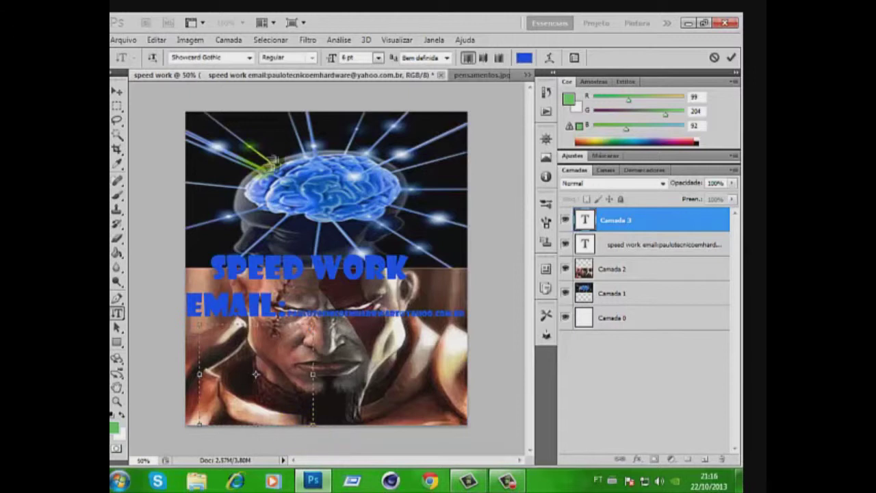
{"action": "left_click", "coordinate": [378, 58]}
{"action": "left_click", "coordinate": [375, 146]}
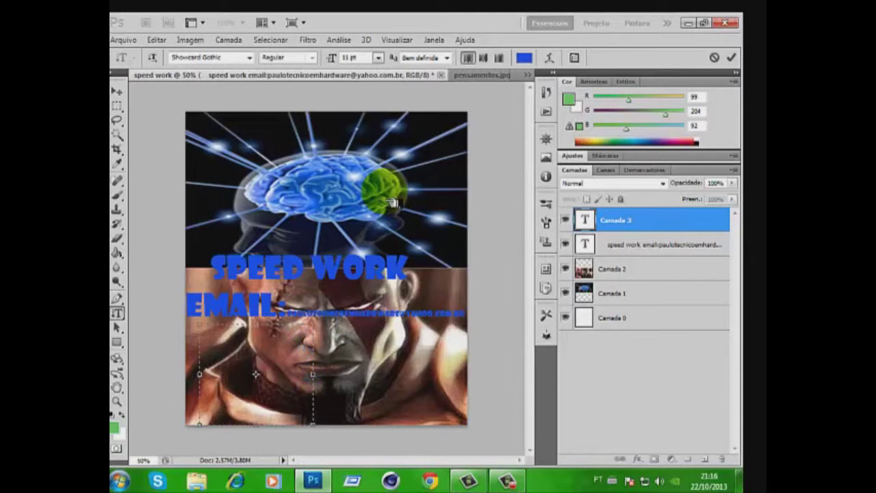
Step: Try vertical lettering with WORK on its own line, then revert and commit the layer
{"action": "mouse_move", "coordinate": [394, 202]}
{"action": "left_mouse_down"}
{"action": "mouse_move", "coordinate": [326, 373]}
{"action": "mouse_move", "coordinate": [259, 372]}
{"action": "left_mouse_up"}
{"action": "type", "text": "FACEBOOK/MANUTENCAOSPEEDWOR"}
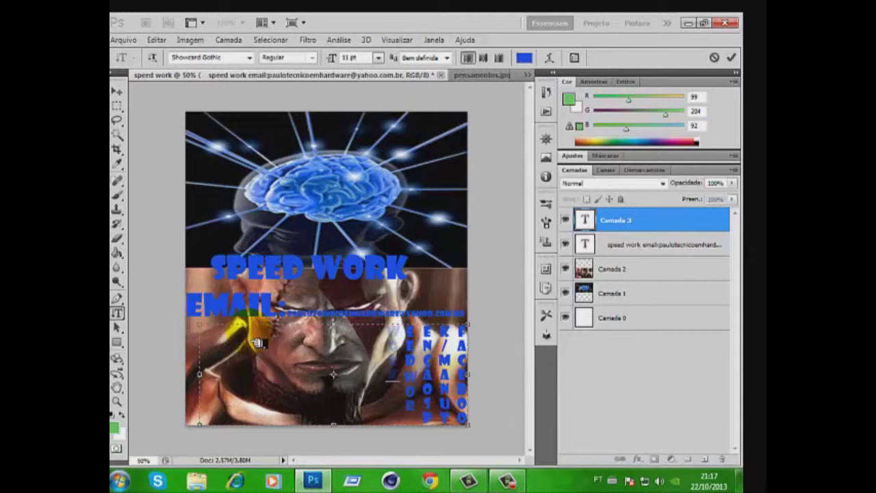
{"action": "key", "text": "Return"}
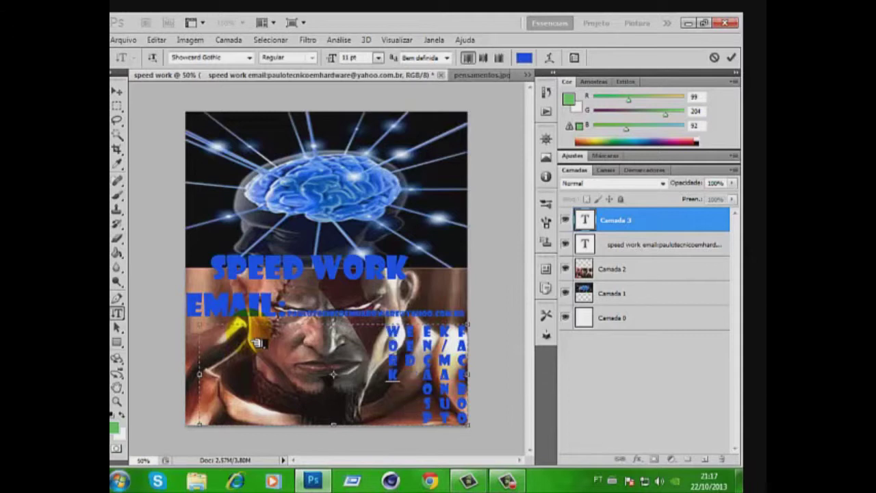
{"action": "key", "text": "BackSpace"}
{"action": "key", "text": "BackSpace"}
{"action": "key", "text": "BackSpace"}
{"action": "key", "text": "BackSpace"}
{"action": "key", "text": "BackSpace"}
{"action": "key", "text": "BackSpace"}
{"action": "key", "text": "BackSpace"}
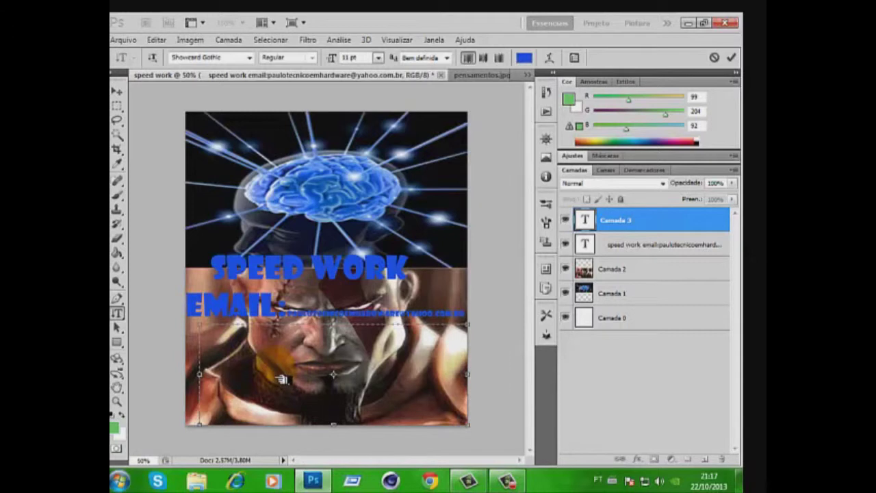
{"action": "left_click", "coordinate": [117, 91]}
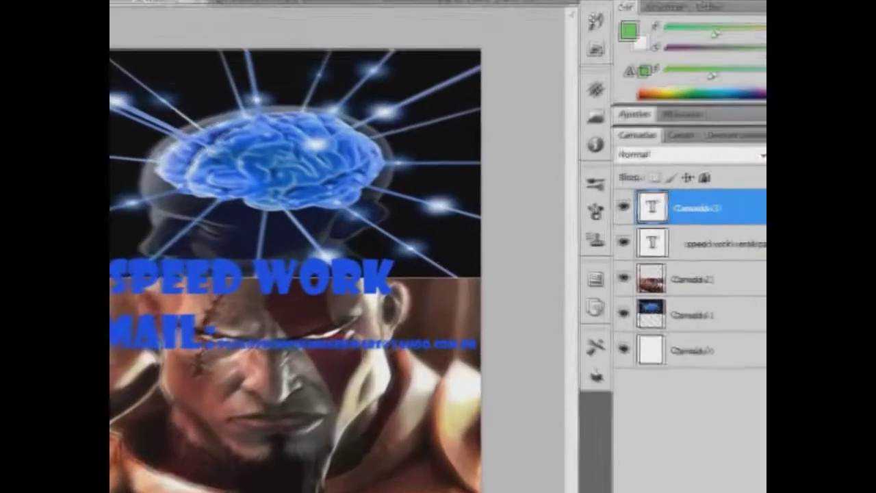
Step: Open the img003.jpg flyer image in Photoshop
{"action": "left_click", "coordinate": [156, 57]}
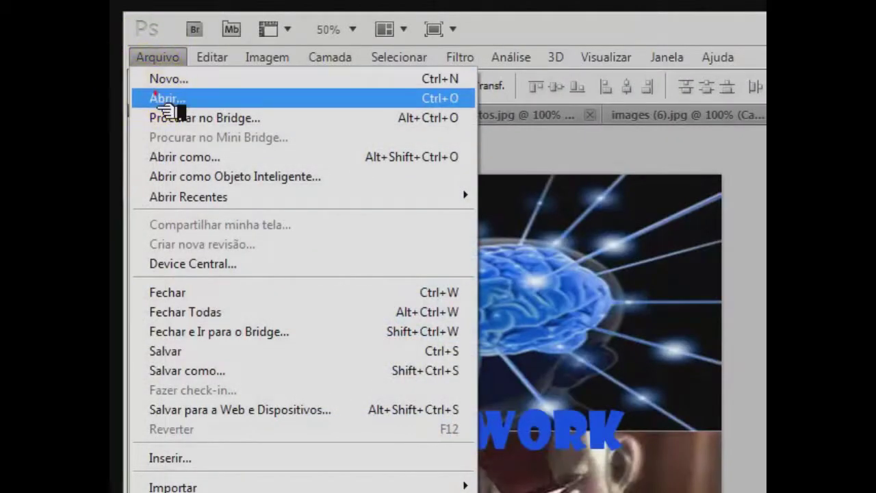
{"action": "left_click", "coordinate": [168, 98]}
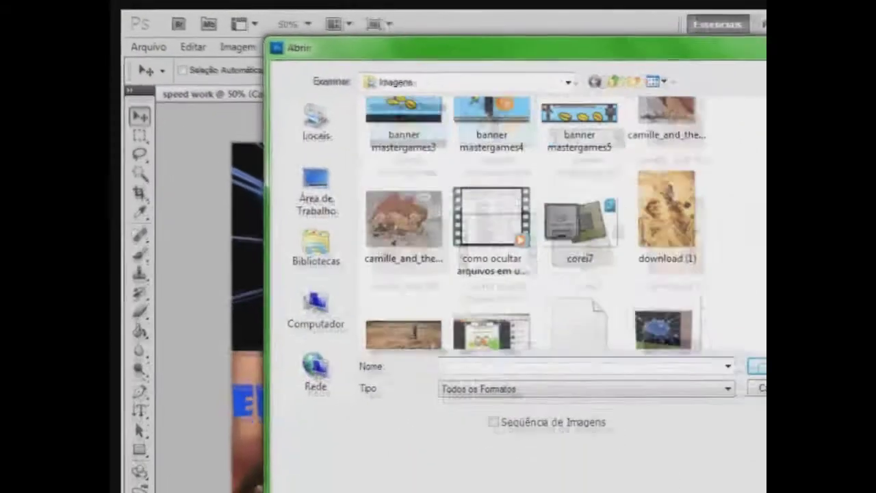
{"action": "left_click_drag", "start_coordinate": [620, 102], "coordinate": [620, 199]}
{"action": "left_click", "coordinate": [537, 236]}
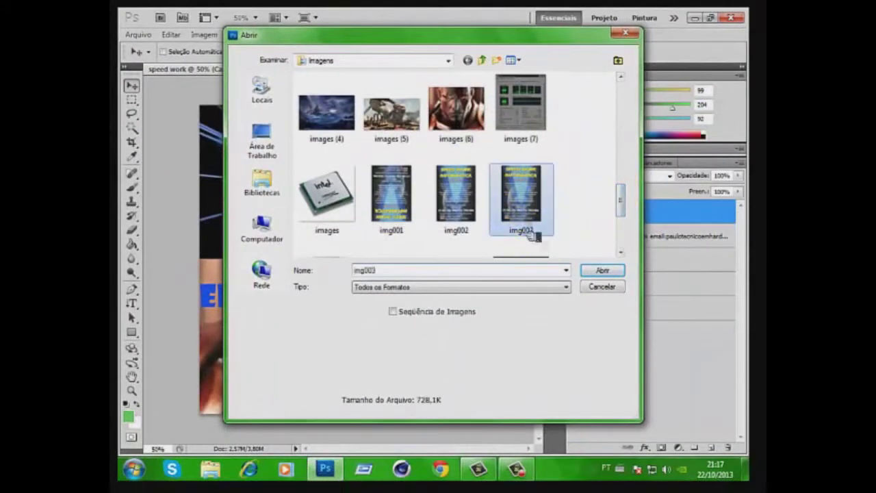
{"action": "left_click", "coordinate": [602, 270]}
Step: Unlock the flyer's background as Camada 0, select all, and return to speed work
{"action": "double_click", "coordinate": [723, 213]}
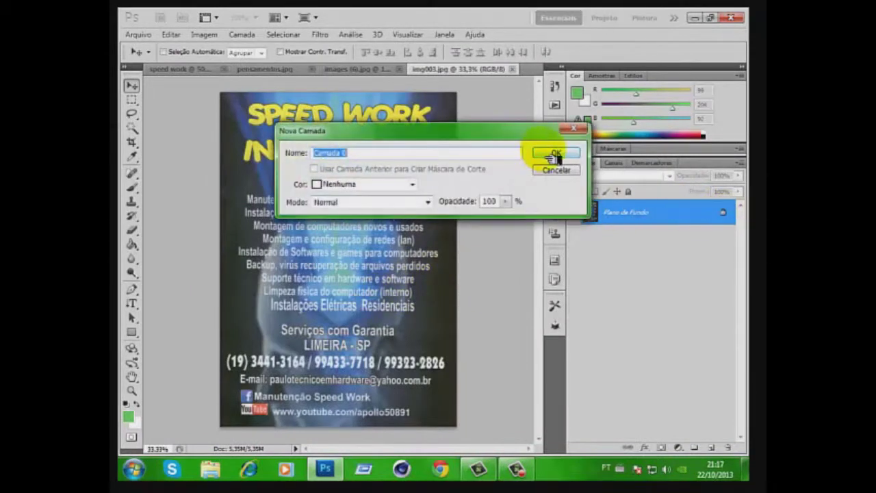
{"action": "left_click", "coordinate": [555, 152]}
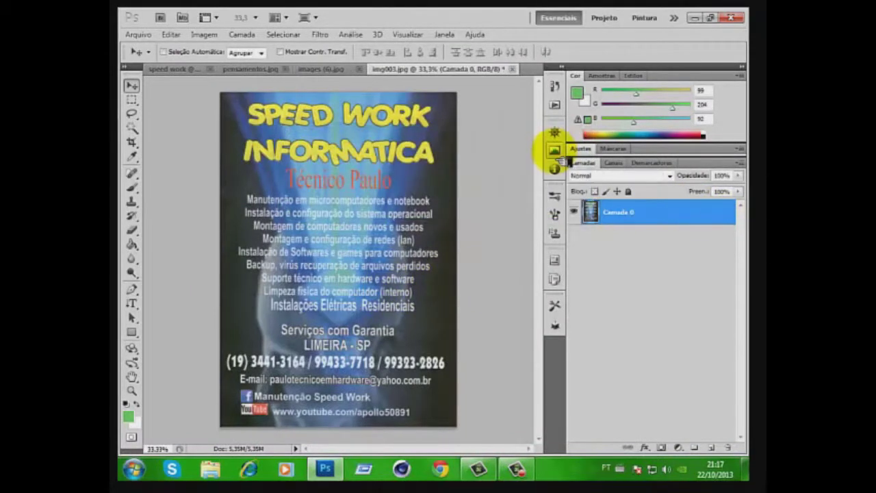
{"action": "key", "text": "ctrl+a"}
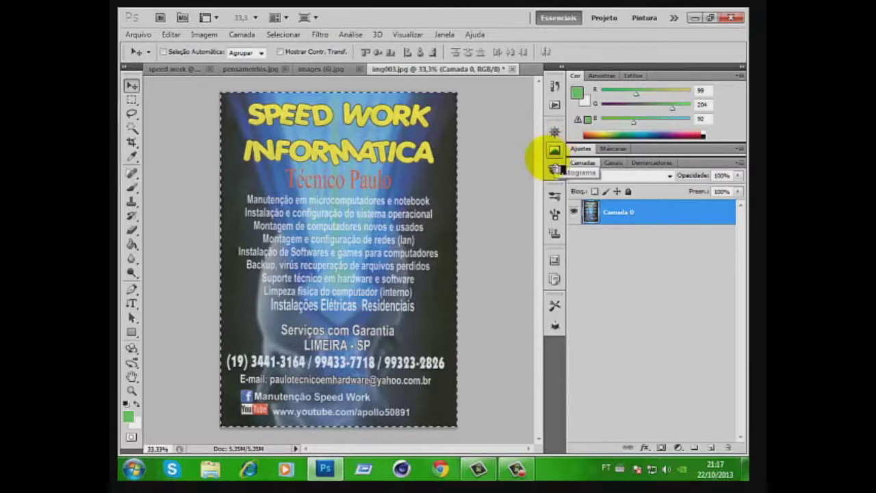
{"action": "left_click", "coordinate": [185, 69]}
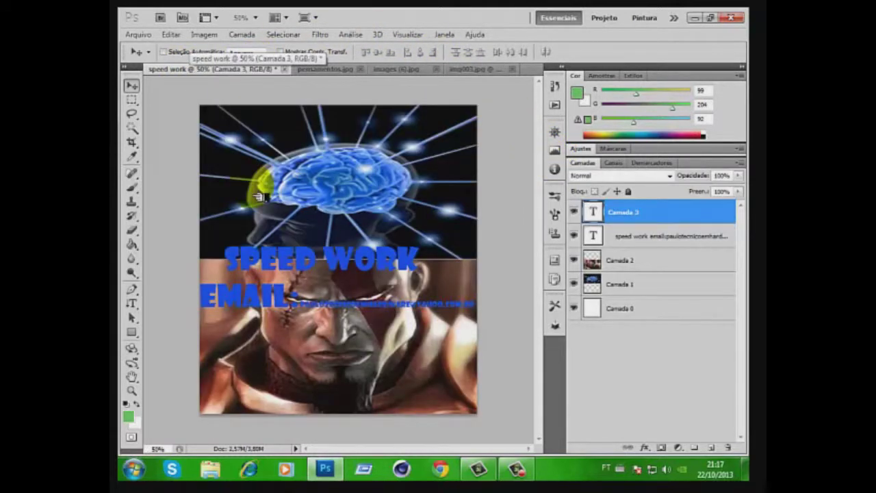
Step: Paste the flyer as a new layer and scale it down with transform handles
{"action": "key", "text": "ctrl+v"}
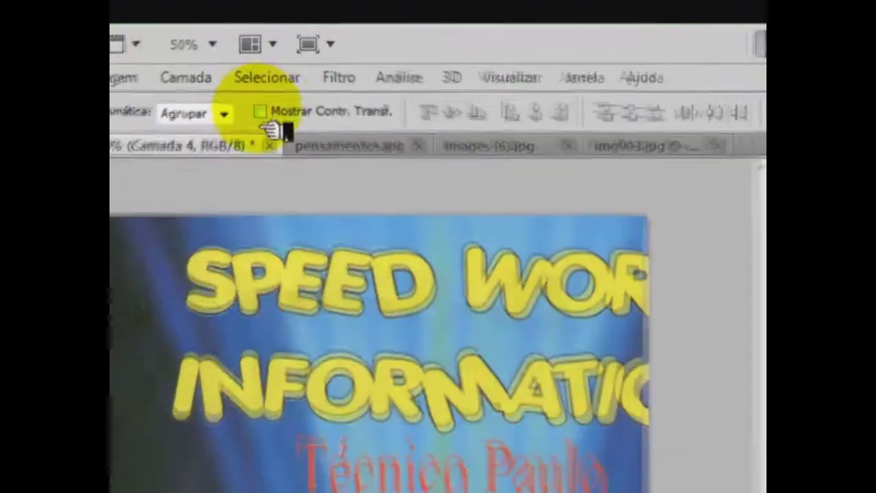
{"action": "left_click", "coordinate": [260, 113]}
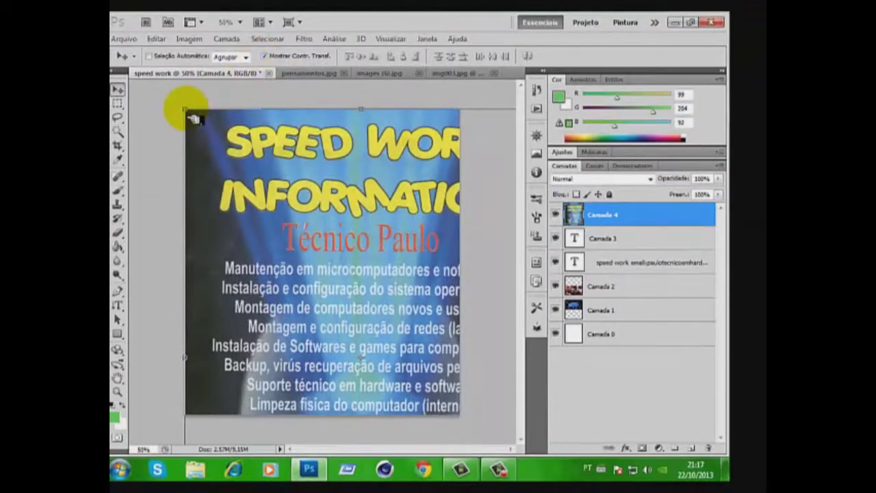
{"action": "left_click_drag", "start_coordinate": [194, 120], "coordinate": [342, 323]}
{"action": "left_click_drag", "start_coordinate": [407, 370], "coordinate": [320, 162]}
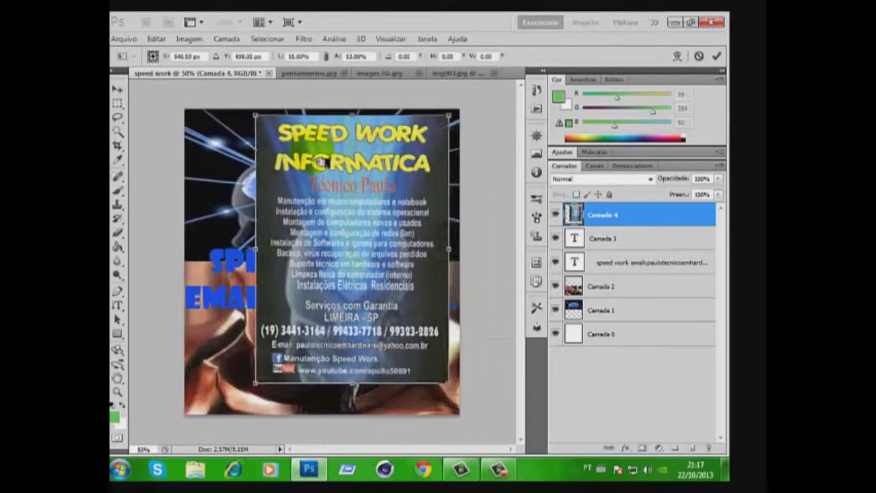
{"action": "left_click_drag", "start_coordinate": [352, 114], "coordinate": [354, 262]}
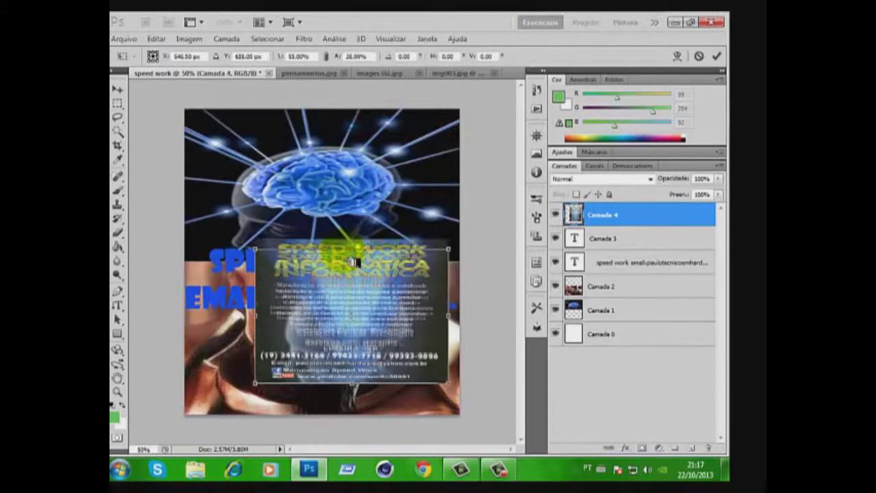
{"action": "left_click_drag", "start_coordinate": [265, 325], "coordinate": [301, 322]}
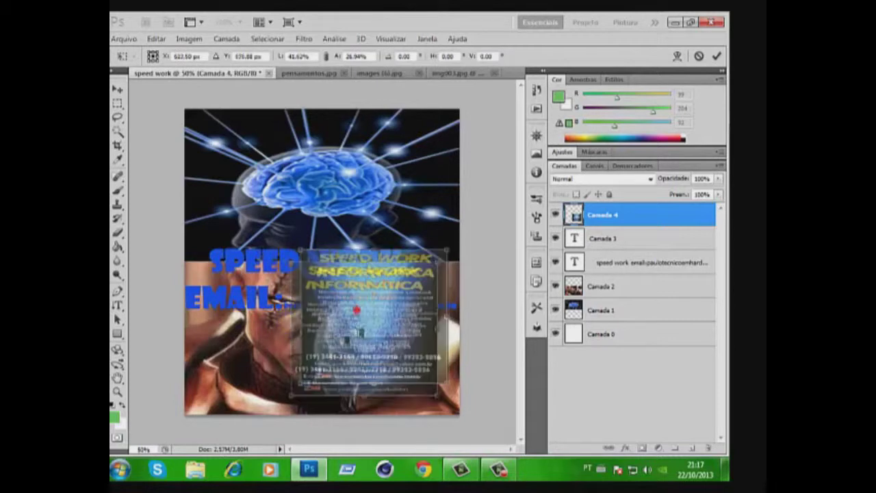
Step: Fit the flyer into the bottom-left corner and apply the transform
{"action": "left_click_drag", "start_coordinate": [368, 320], "coordinate": [314, 344]}
{"action": "left_click_drag", "start_coordinate": [322, 273], "coordinate": [322, 323]}
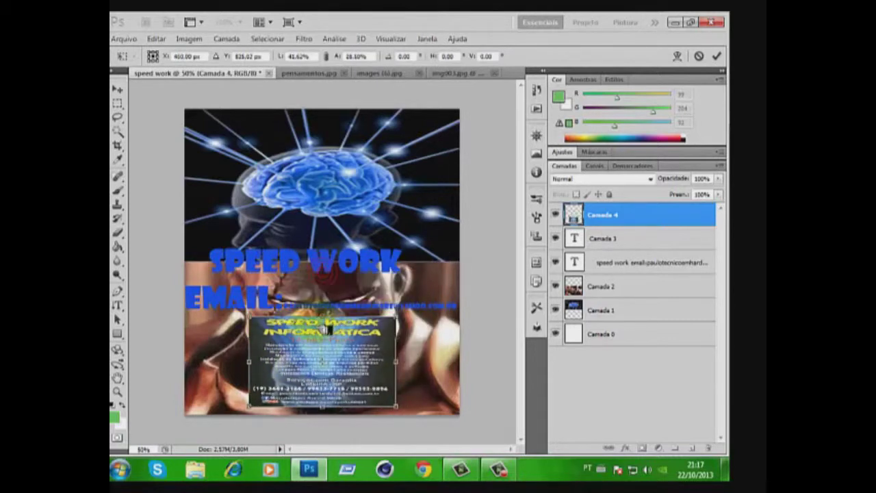
{"action": "left_click_drag", "start_coordinate": [249, 364], "coordinate": [301, 365]}
{"action": "left_click_drag", "start_coordinate": [363, 368], "coordinate": [247, 360]}
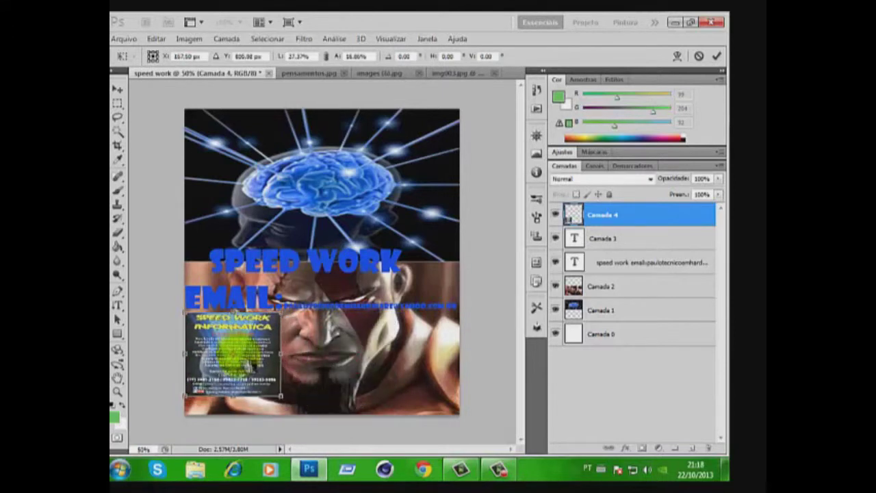
{"action": "left_click_drag", "start_coordinate": [240, 407], "coordinate": [245, 414]}
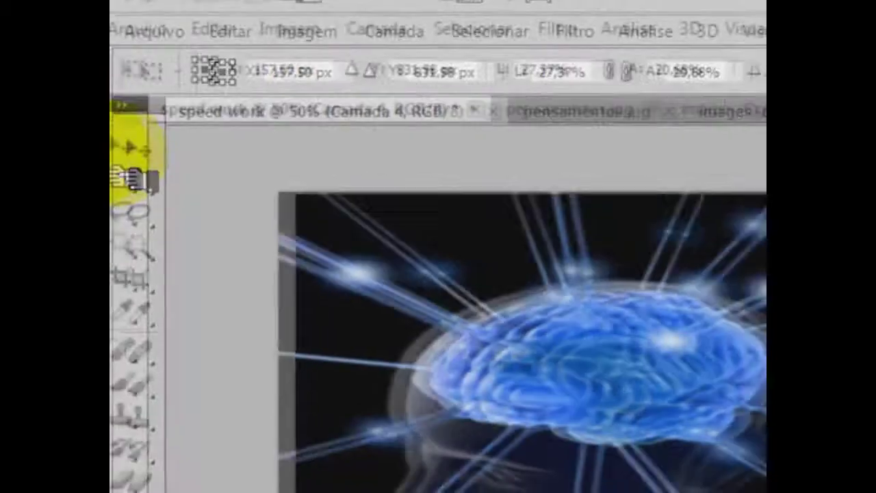
{"action": "left_click", "coordinate": [133, 179]}
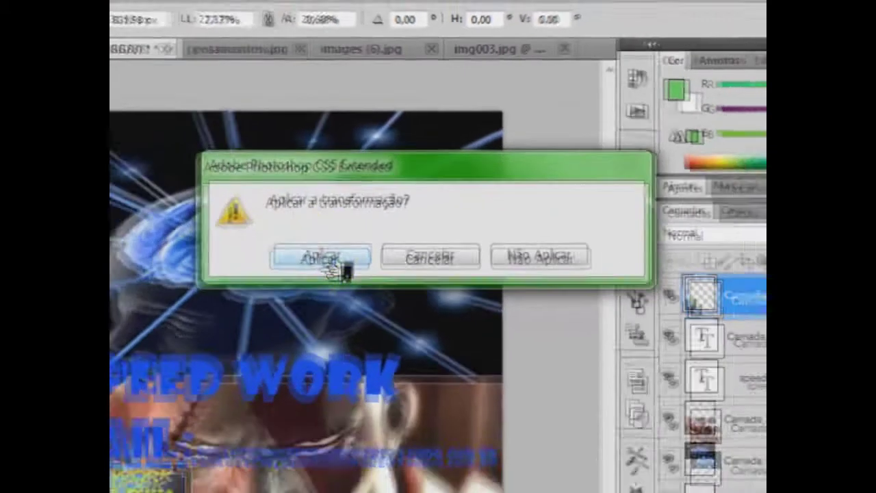
{"action": "left_click", "coordinate": [330, 265]}
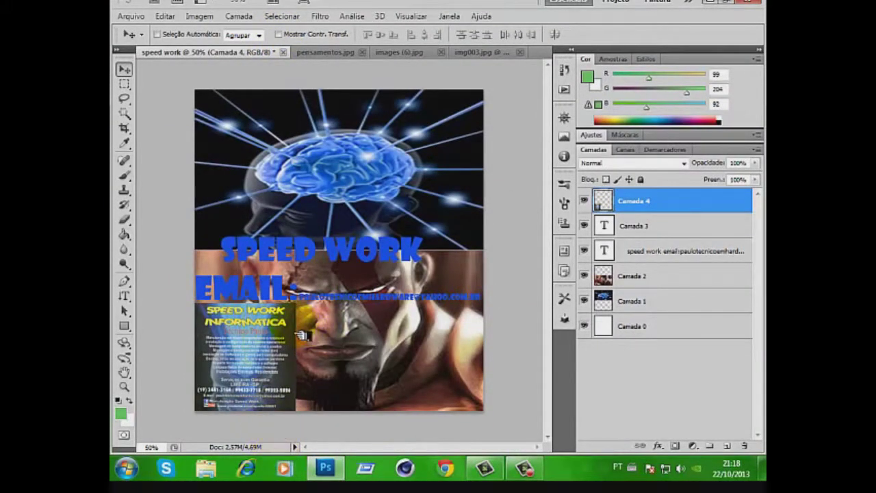
Step: Reorder the layers: speed work email text moved up, Camada 3 moved down
{"action": "left_click_drag", "start_coordinate": [321, 301], "coordinate": [263, 254]}
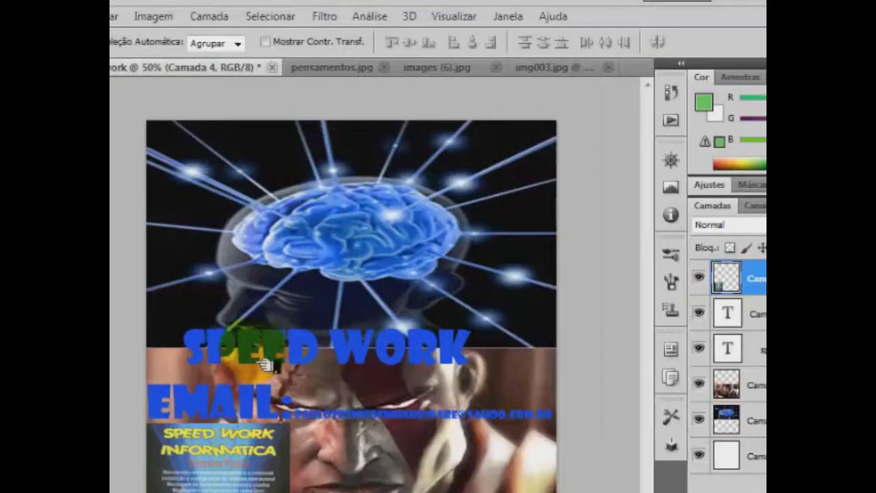
{"action": "right_click", "coordinate": [282, 257]}
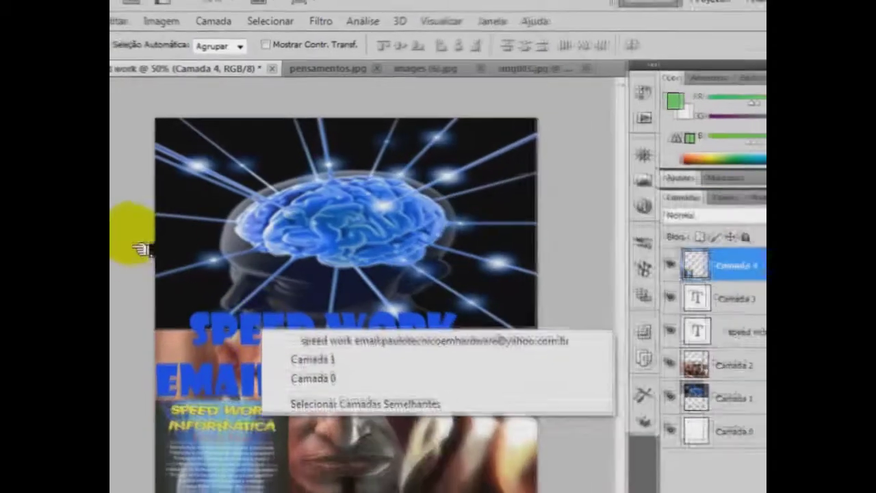
{"action": "left_click", "coordinate": [166, 195]}
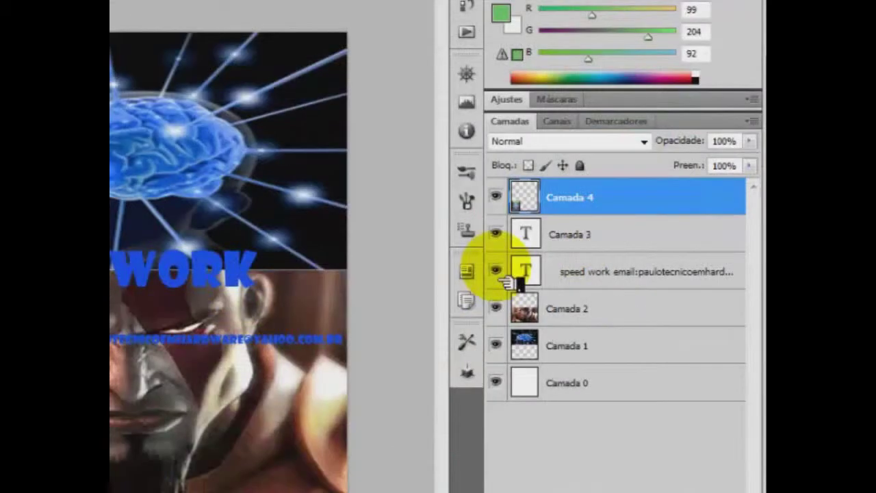
{"action": "left_click", "coordinate": [558, 262]}
{"action": "left_click", "coordinate": [496, 271]}
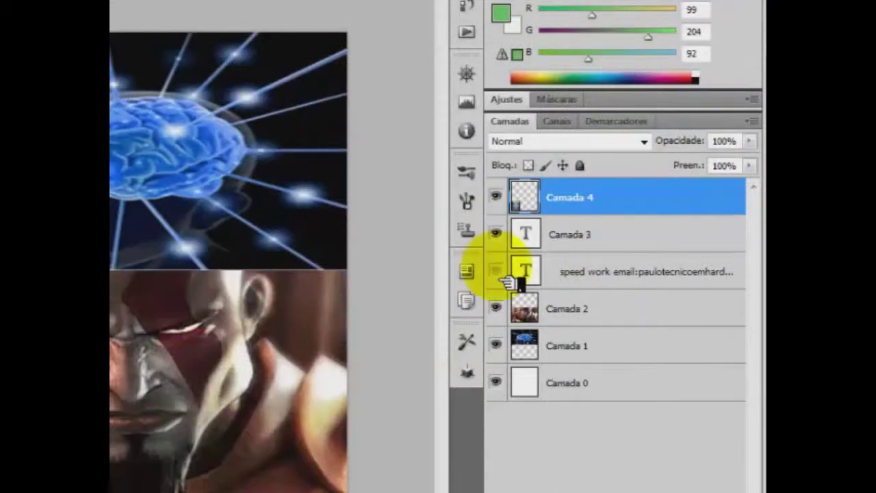
{"action": "left_click", "coordinate": [582, 282]}
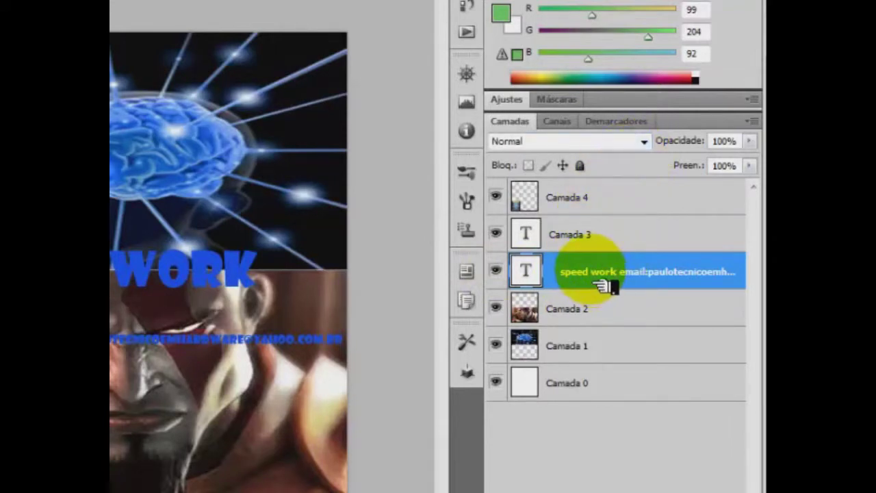
{"action": "left_click_drag", "start_coordinate": [603, 287], "coordinate": [556, 247]}
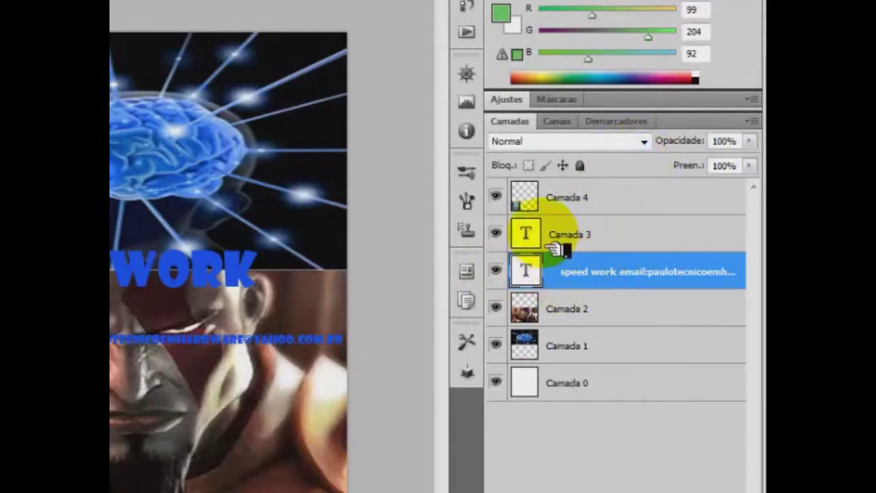
{"action": "left_click", "coordinate": [556, 245]}
{"action": "mouse_move", "coordinate": [556, 245]}
{"action": "left_mouse_down"}
{"action": "mouse_move", "coordinate": [562, 347]}
{"action": "mouse_move", "coordinate": [560, 306]}
{"action": "left_mouse_up"}
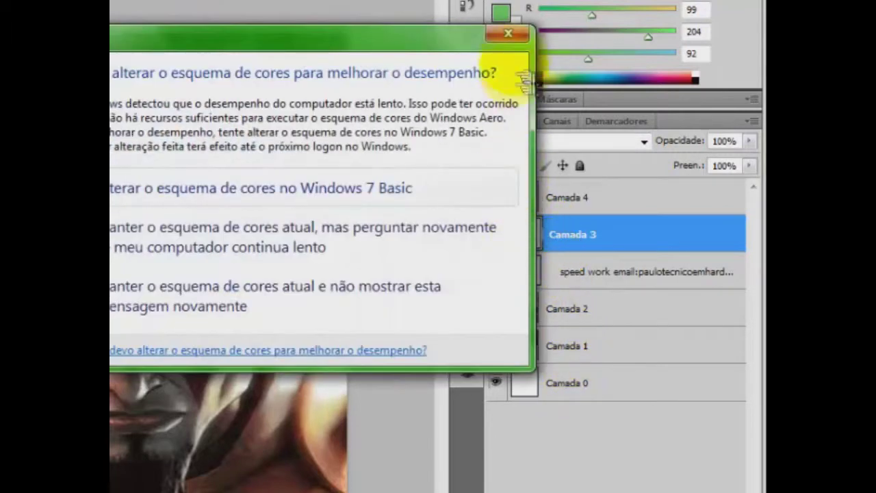
Step: Hide the flyer layer Camada 4 after briefly checking its blending options
{"action": "left_click", "coordinate": [508, 33]}
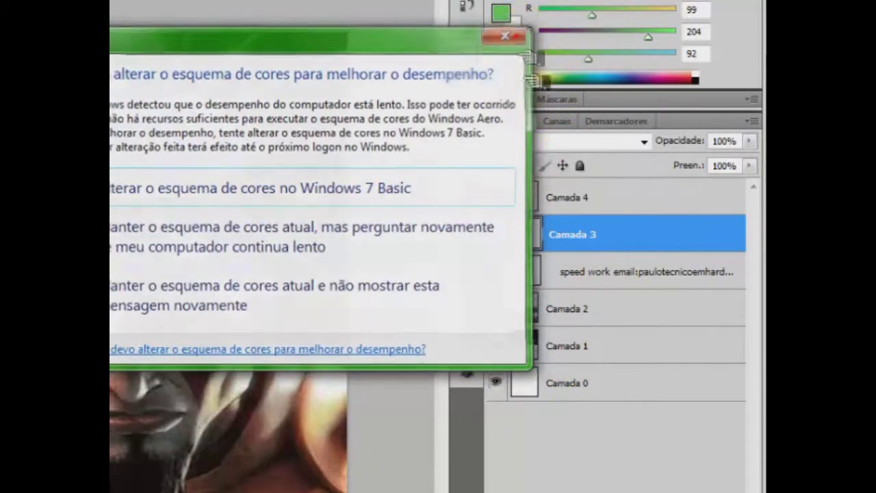
{"action": "double_click", "coordinate": [569, 198]}
{"action": "left_click", "coordinate": [558, 232]}
{"action": "left_click", "coordinate": [517, 197]}
{"action": "double_click", "coordinate": [526, 205]}
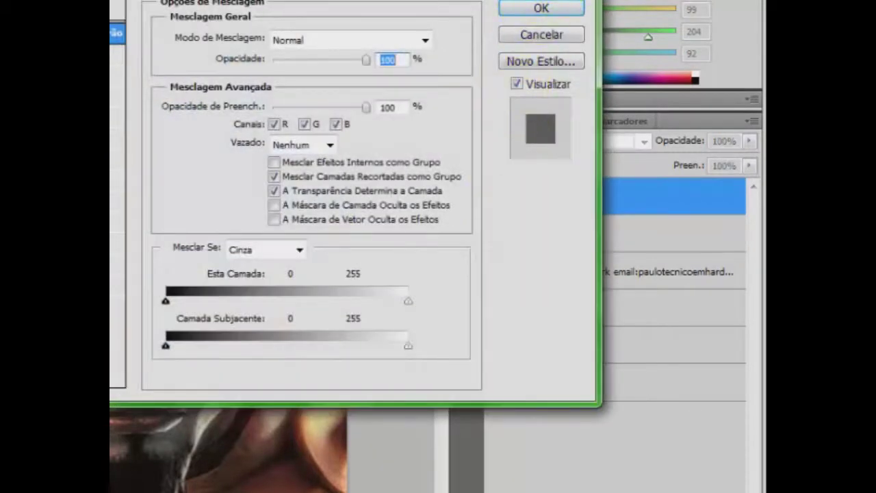
{"action": "left_click", "coordinate": [541, 8]}
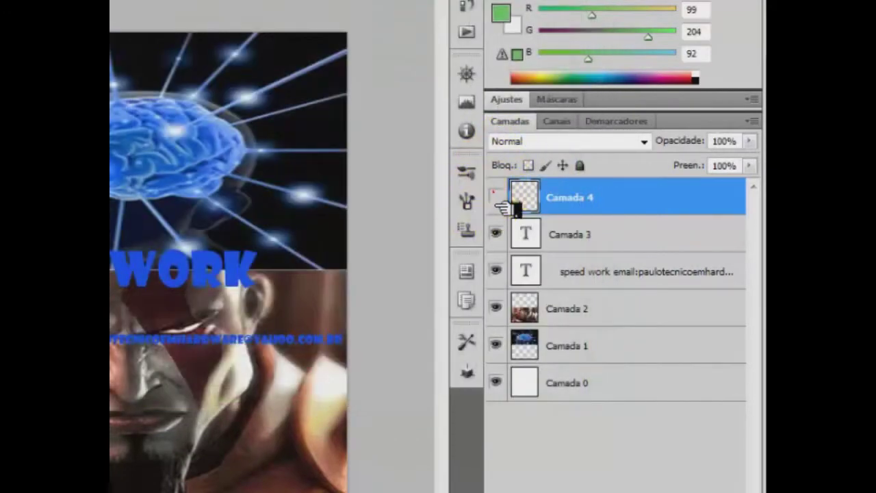
{"action": "left_click", "coordinate": [498, 200]}
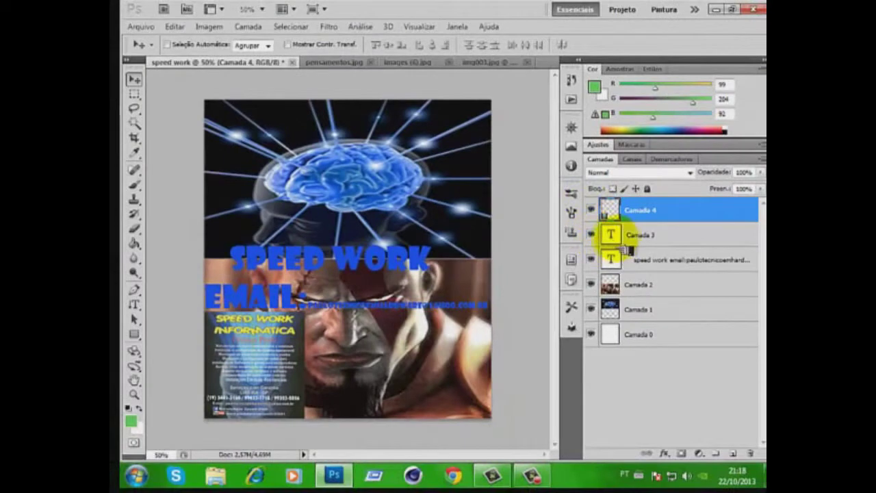
Step: Select the SPEED WORK and EMAIL text for editing
{"action": "left_click_drag", "start_coordinate": [454, 264], "coordinate": [628, 263]}
{"action": "double_click", "coordinate": [609, 260]}
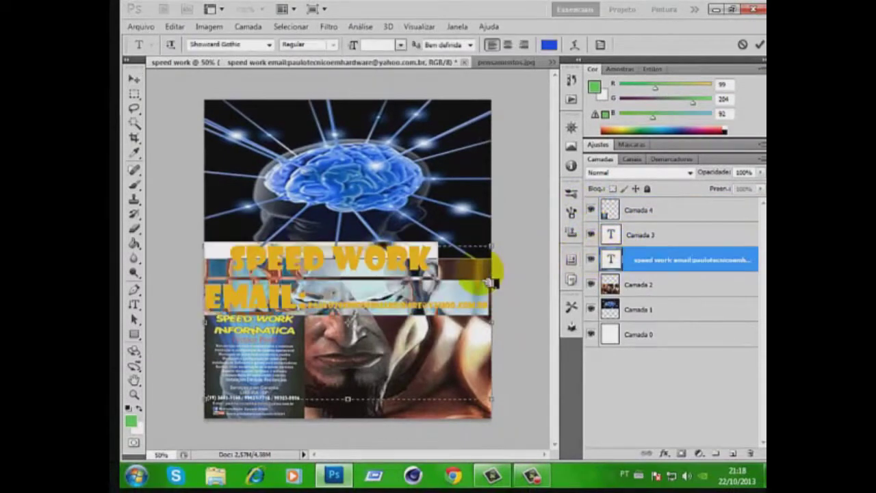
{"action": "left_click", "coordinate": [612, 362]}
{"action": "key", "text": "v"}
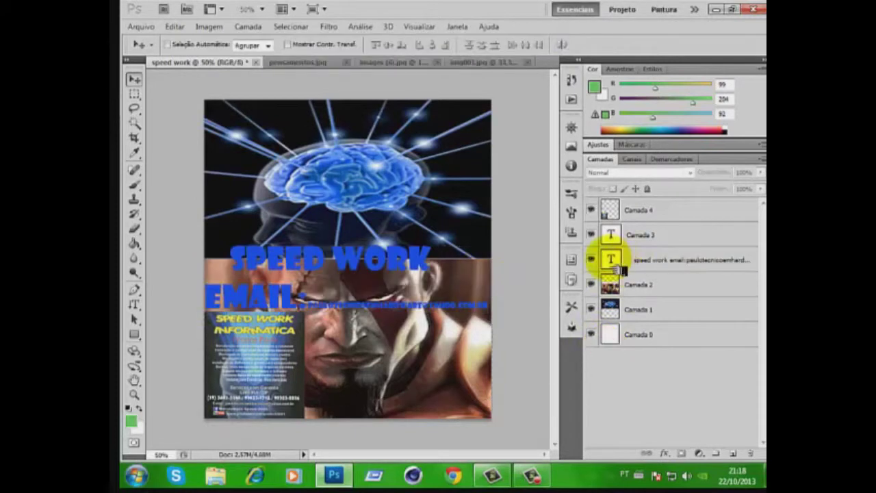
{"action": "double_click", "coordinate": [612, 260]}
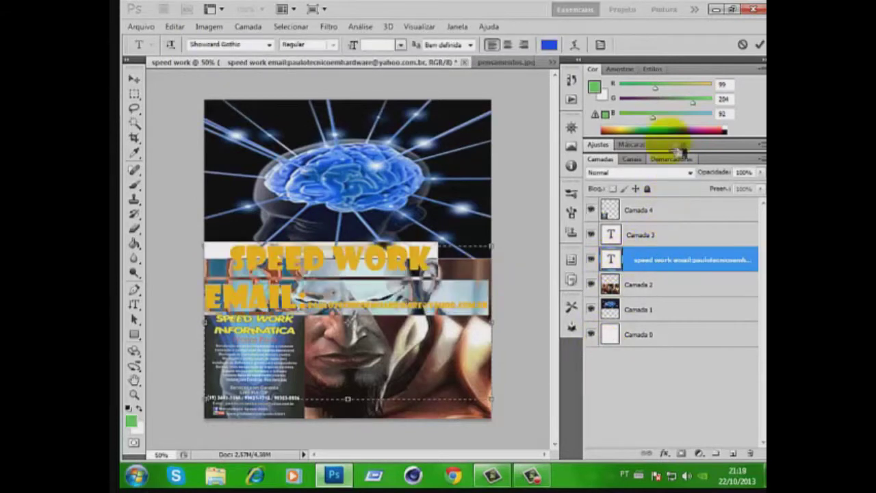
Step: Recolour the selected text light pink: R 255, G 155, B 205
{"action": "left_click", "coordinate": [693, 127]}
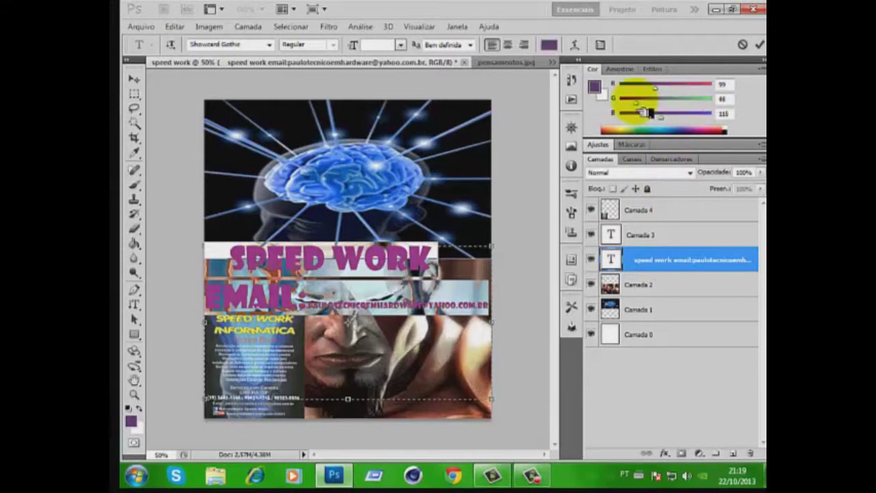
{"action": "left_click_drag", "start_coordinate": [645, 112], "coordinate": [647, 112]}
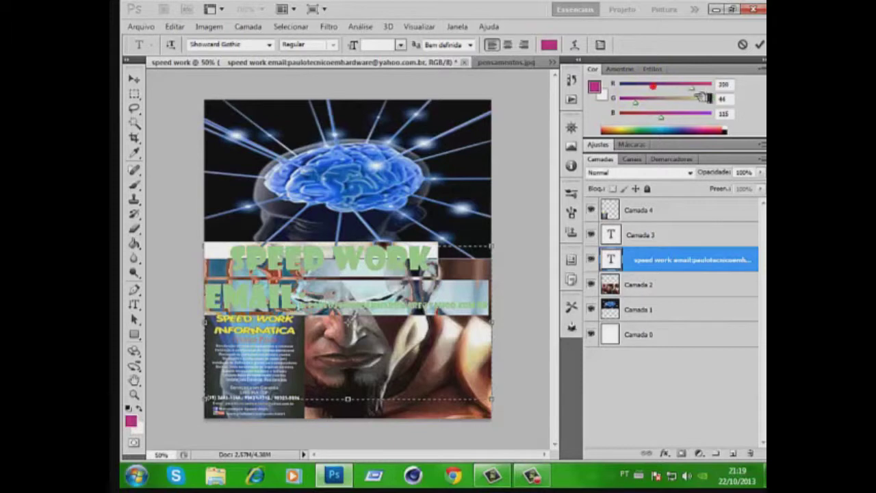
{"action": "left_click", "coordinate": [708, 129]}
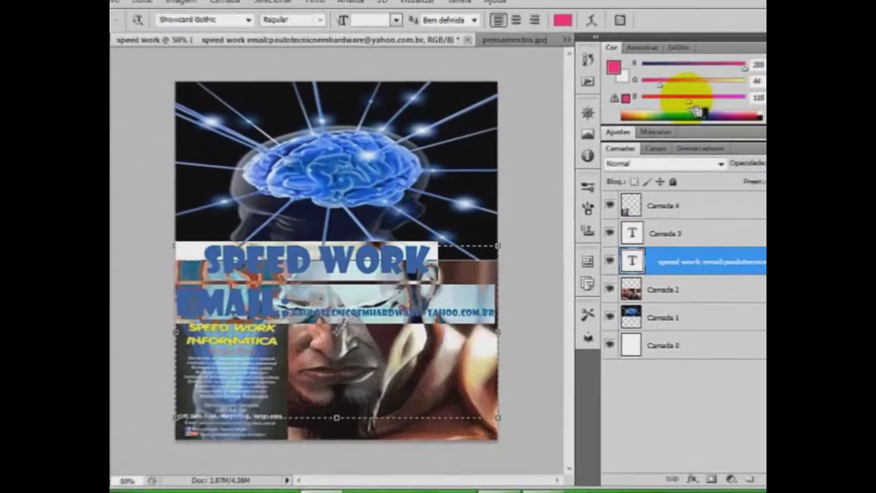
{"action": "left_click_drag", "start_coordinate": [698, 112], "coordinate": [690, 129]}
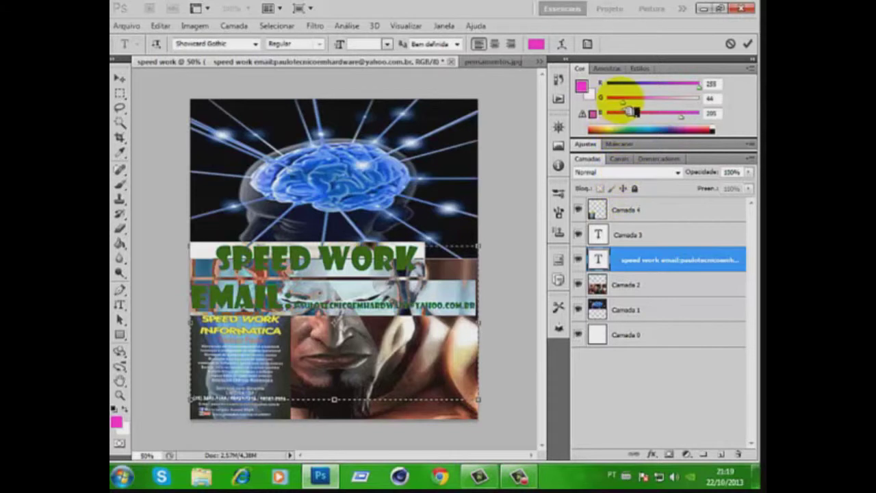
{"action": "left_click", "coordinate": [641, 69]}
Step: Try bevel, blue-yellow, beige and pink preset styles on the text, settling on gold gradient-and-satin
{"action": "left_click", "coordinate": [646, 104]}
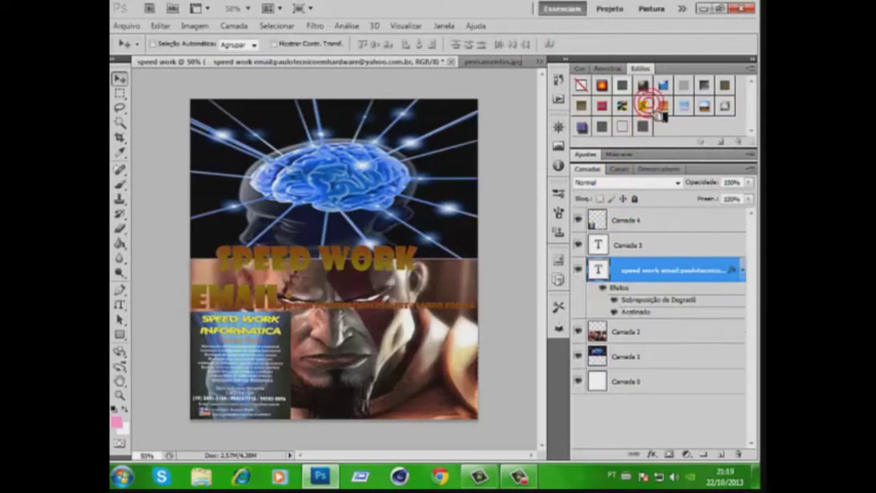
{"action": "left_click", "coordinate": [665, 106]}
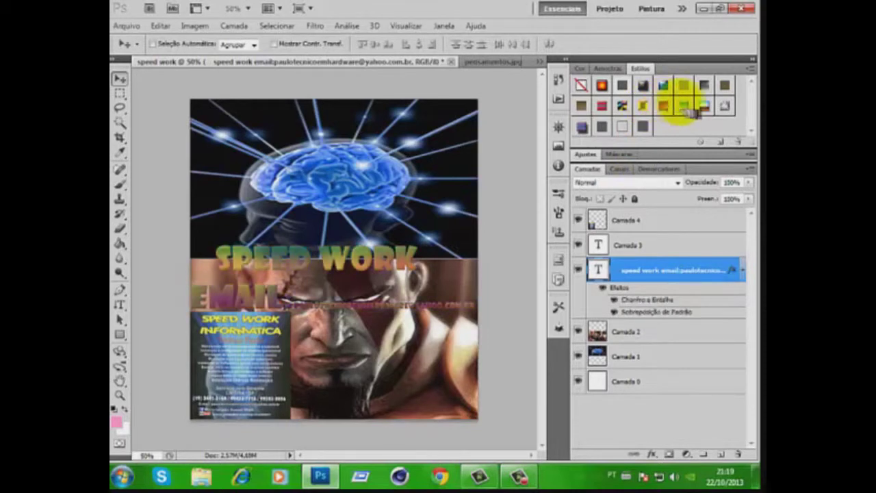
{"action": "left_click", "coordinate": [716, 110]}
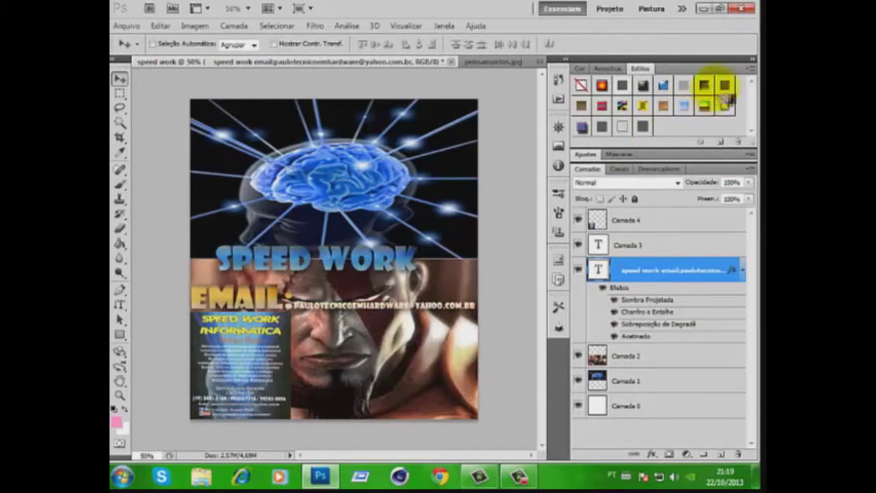
{"action": "left_click", "coordinate": [724, 94]}
{"action": "left_click", "coordinate": [620, 108]}
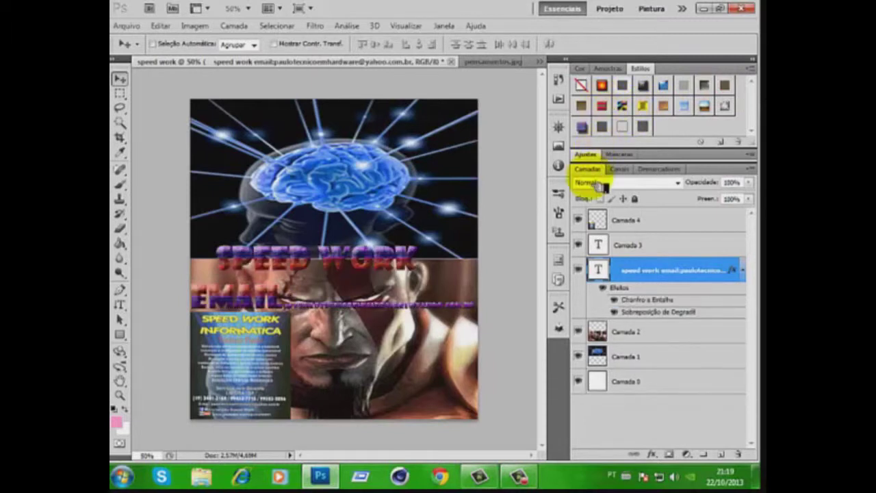
{"action": "left_click", "coordinate": [580, 127]}
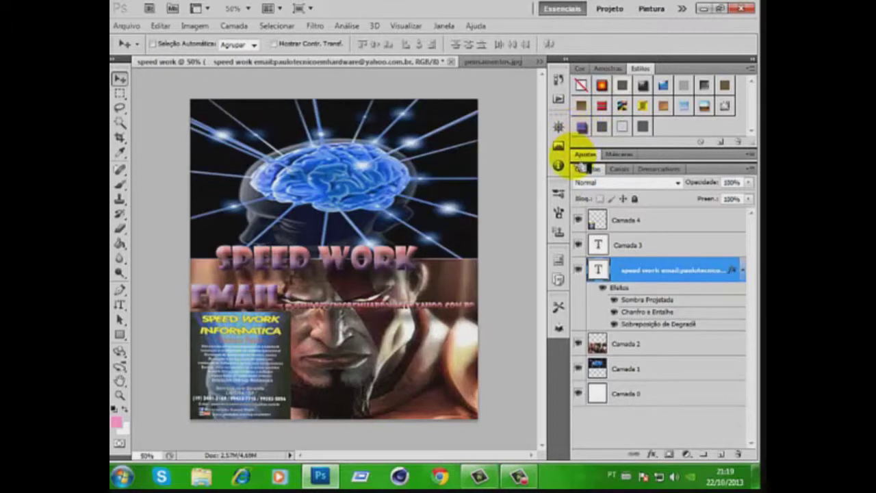
{"action": "left_click", "coordinate": [641, 106]}
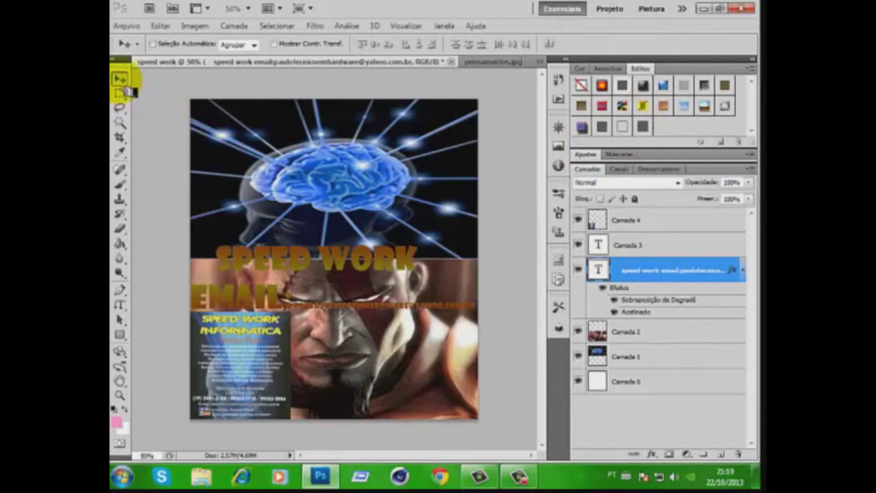
{"action": "mouse_move", "coordinate": [577, 380]}
{"action": "left_mouse_down"}
{"action": "mouse_move", "coordinate": [500, 339]}
{"action": "mouse_move", "coordinate": [223, 108]}
{"action": "left_mouse_up"}
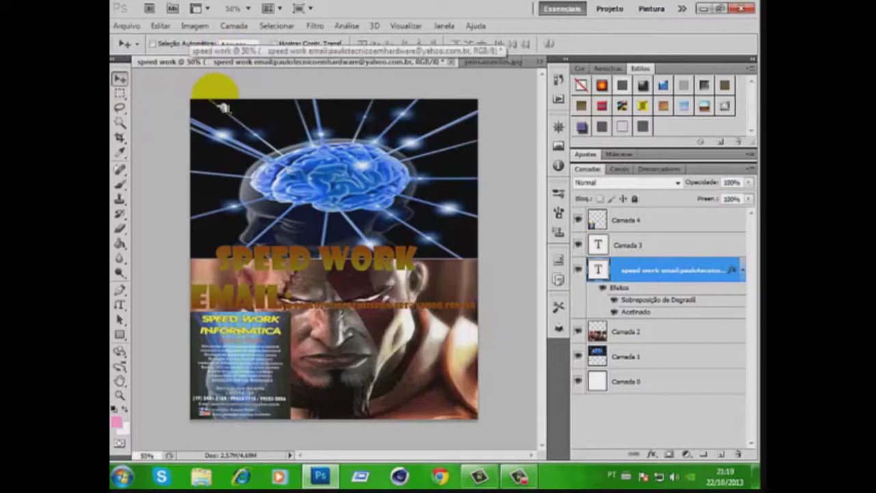
Step: Merge the visible layers with Camada > Mesclar Camadas Visíveis
{"action": "left_click", "coordinate": [233, 26]}
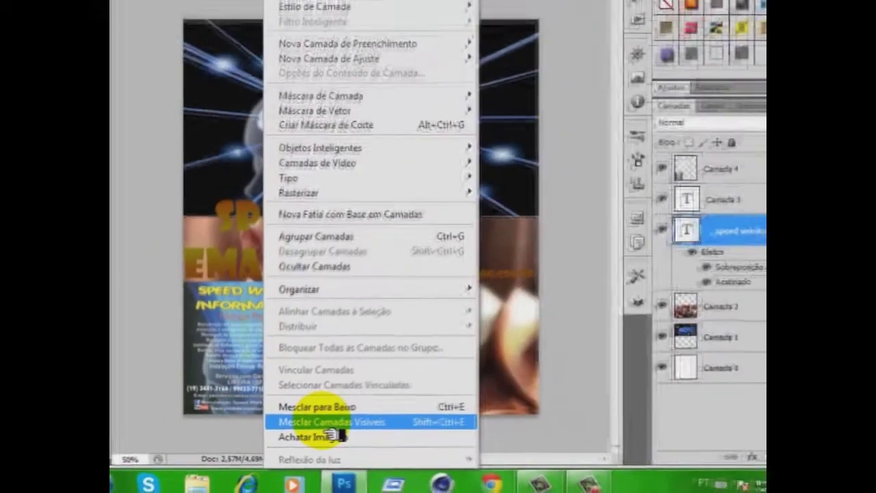
{"action": "left_click", "coordinate": [346, 419]}
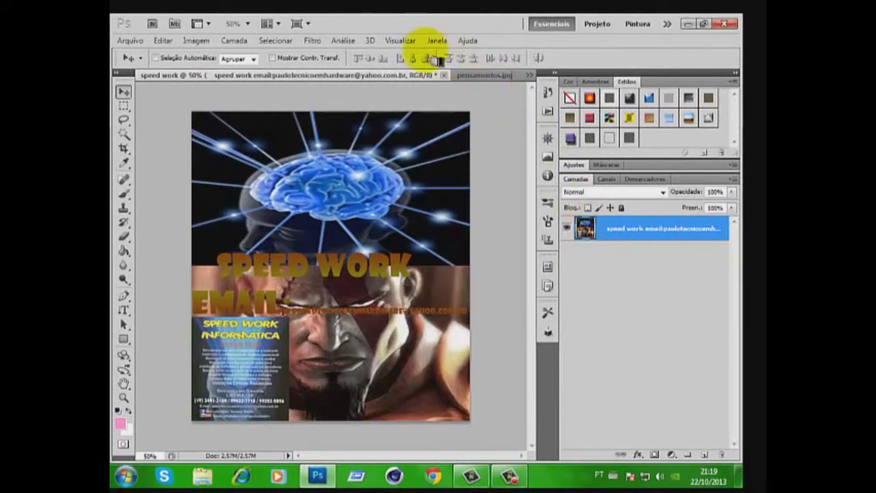
Step: Wrap the merged collage onto a cube via 3D > Nova Forma a Partir da Camada > Cubo
{"action": "left_click", "coordinate": [371, 42]}
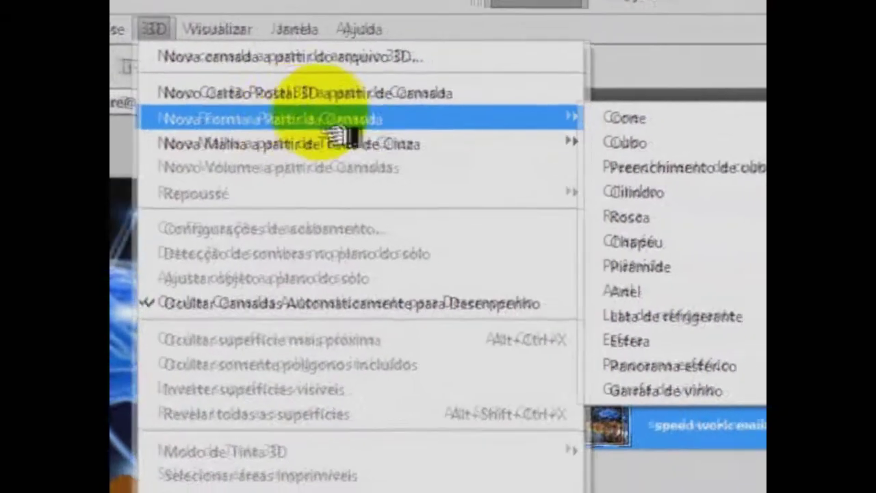
{"action": "mouse_move", "coordinate": [240, 112]}
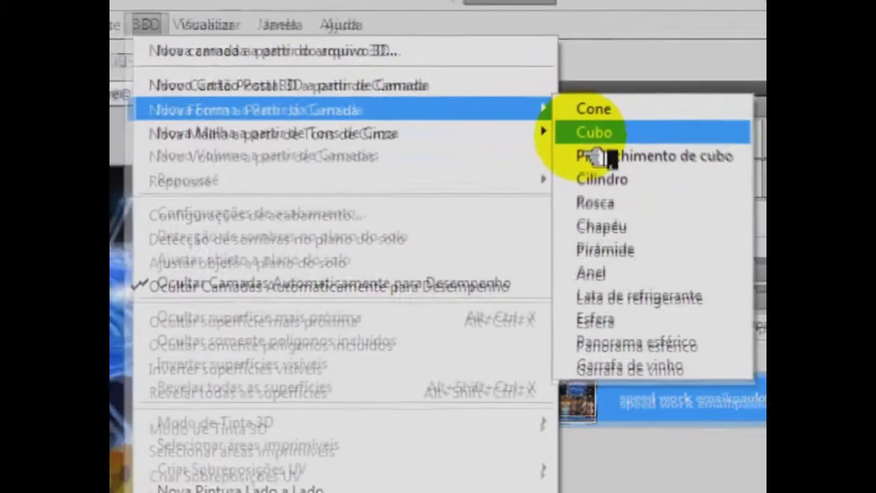
{"action": "left_click", "coordinate": [590, 137]}
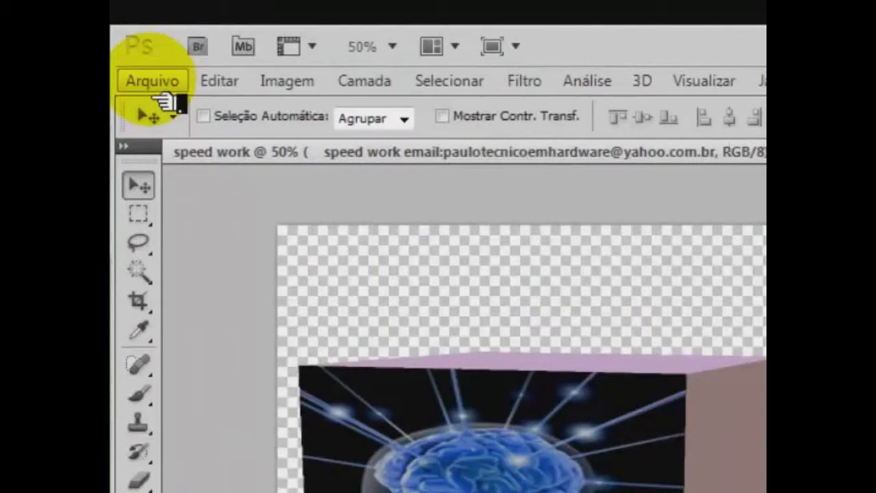
{"action": "left_click", "coordinate": [158, 87]}
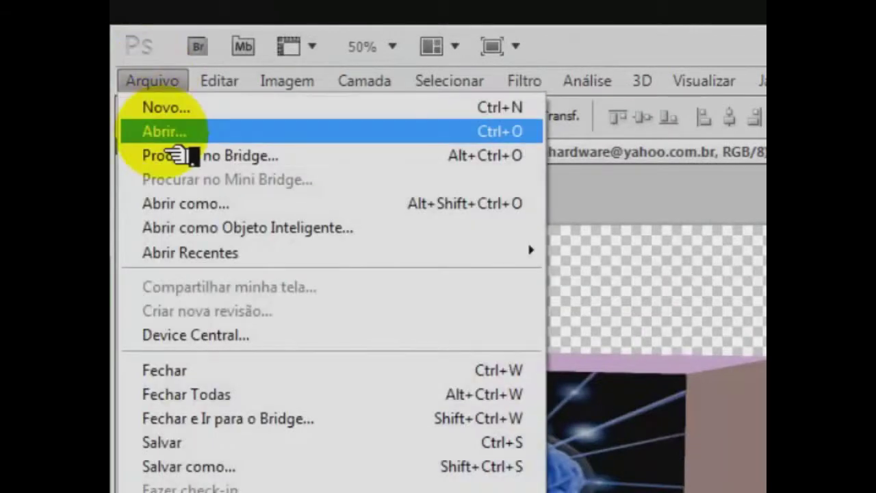
Step: Save the document as speed work PSD with maximum compatibility
{"action": "left_click", "coordinate": [163, 442]}
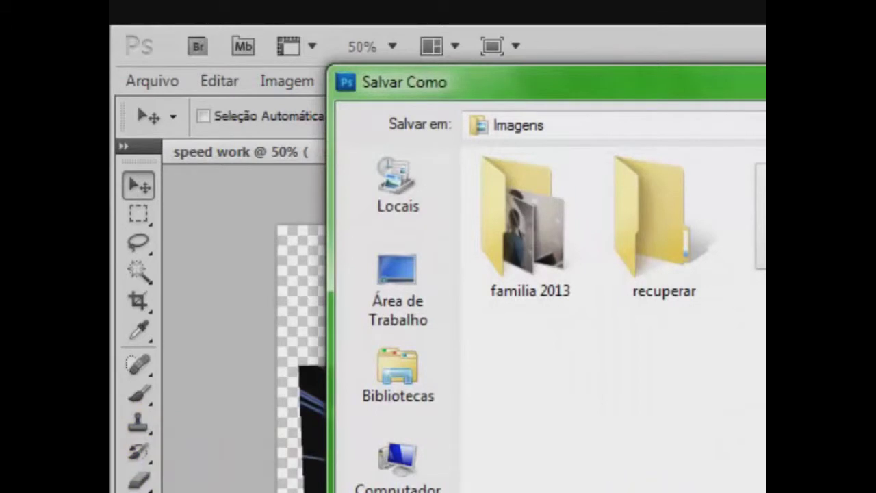
{"action": "left_click", "coordinate": [378, 319]}
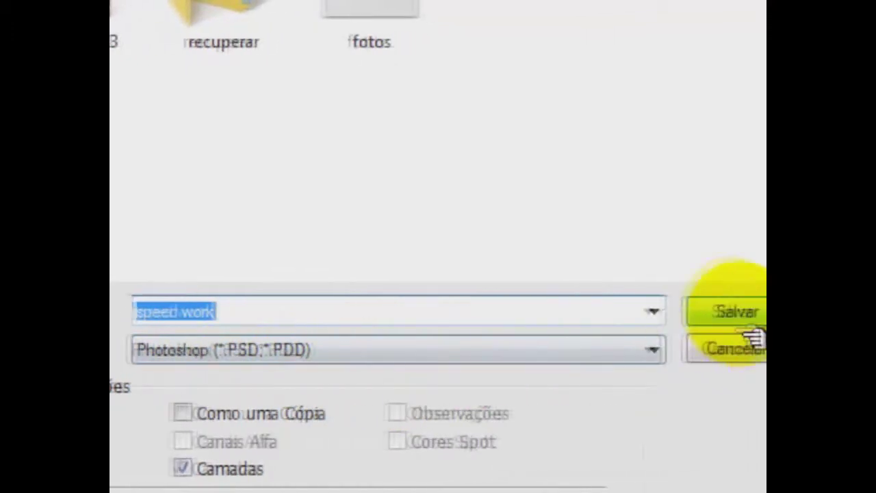
{"action": "left_click", "coordinate": [739, 312]}
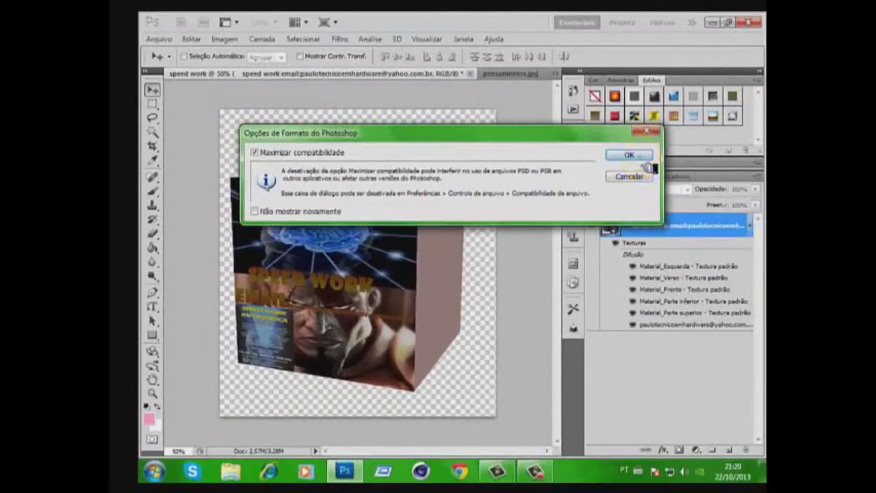
{"action": "left_click", "coordinate": [641, 139]}
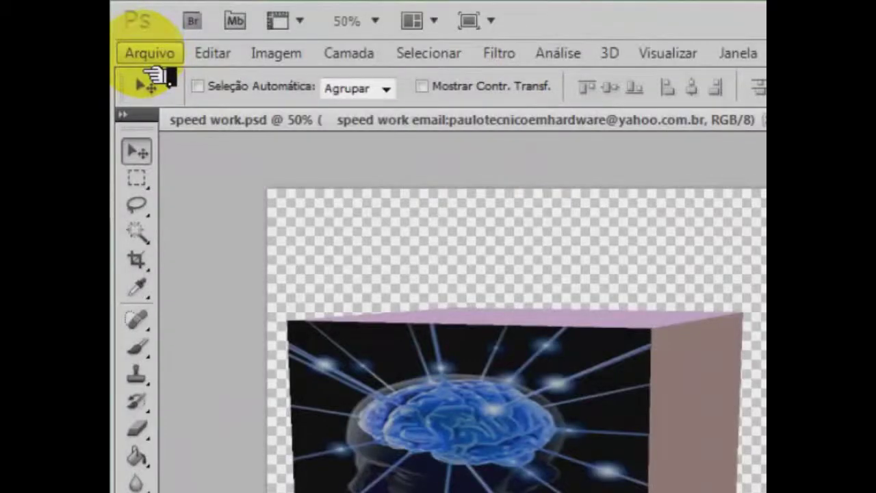
Step: Save a speed work.jpg copy at JPEG quality 8 (High)
{"action": "left_click", "coordinate": [147, 54]}
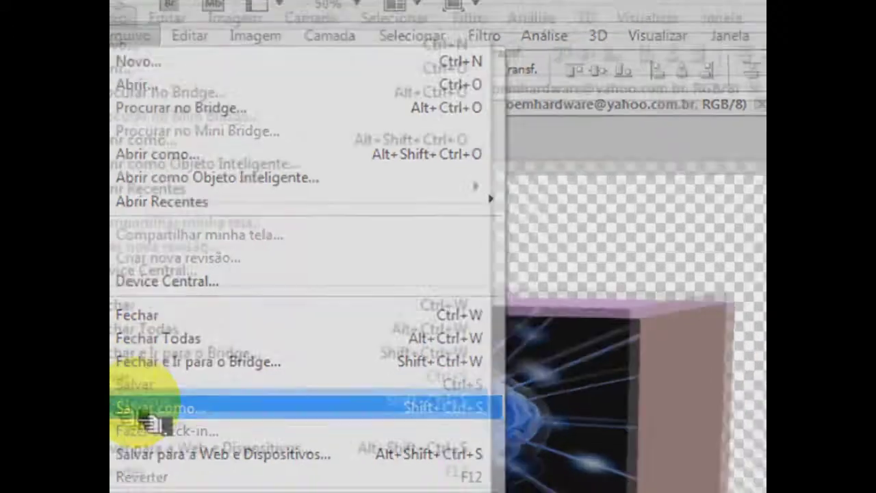
{"action": "left_click", "coordinate": [148, 408]}
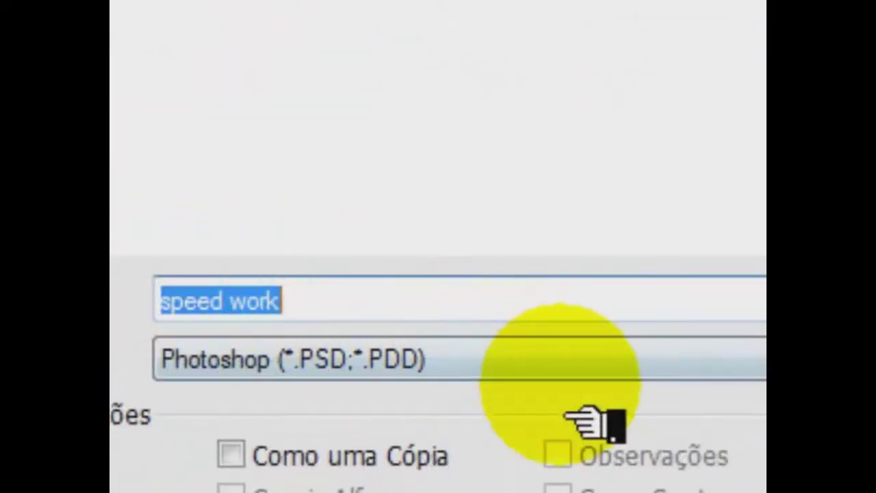
{"action": "left_click", "coordinate": [626, 317]}
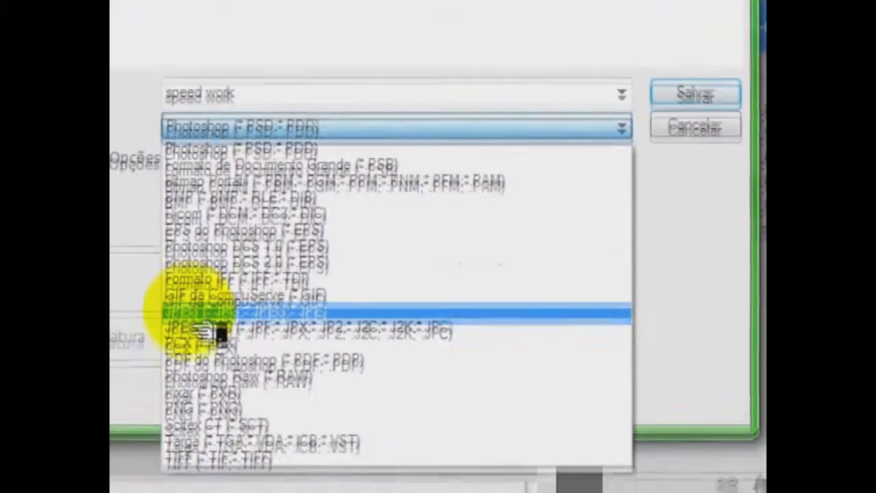
{"action": "left_click", "coordinate": [208, 322]}
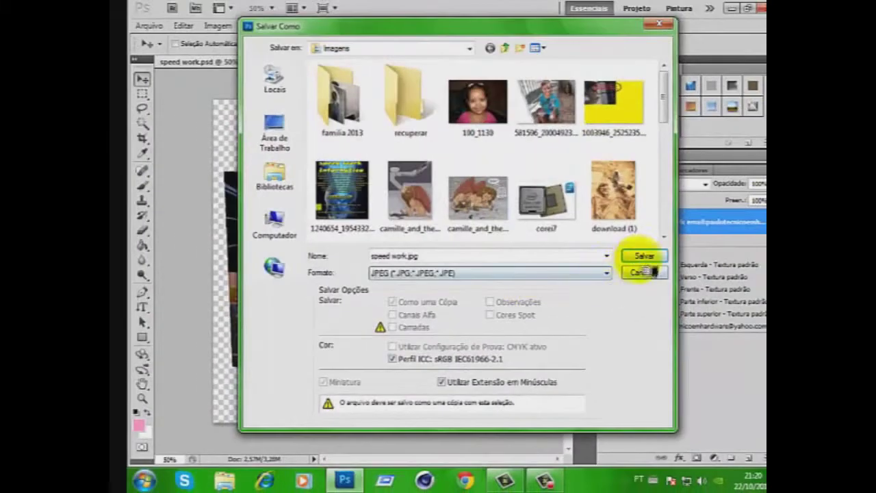
{"action": "left_click", "coordinate": [642, 255]}
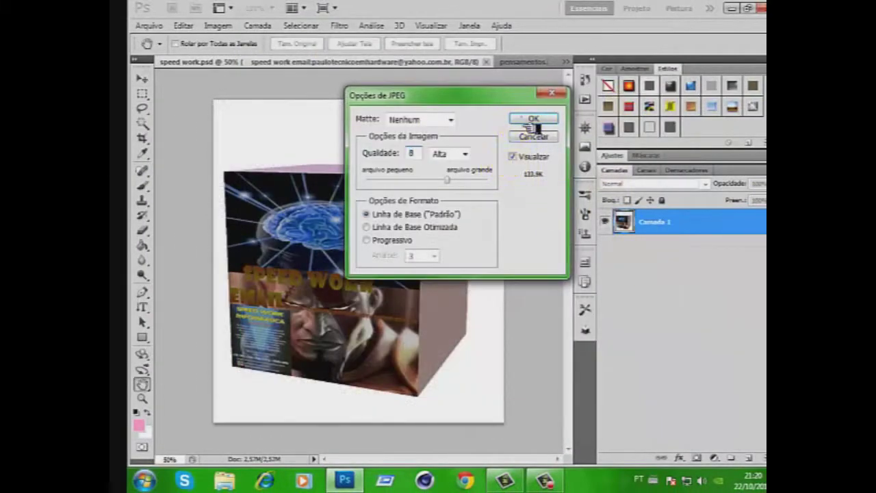
{"action": "left_click", "coordinate": [527, 118]}
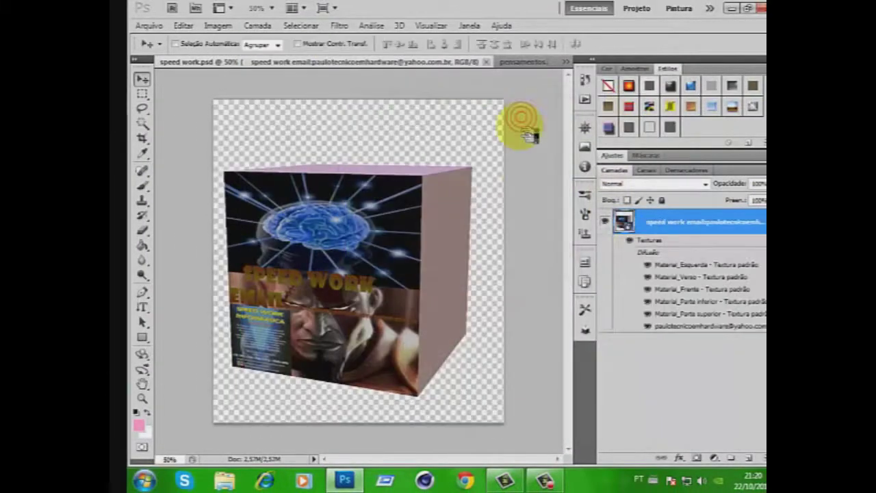
{"action": "left_click", "coordinate": [731, 8]}
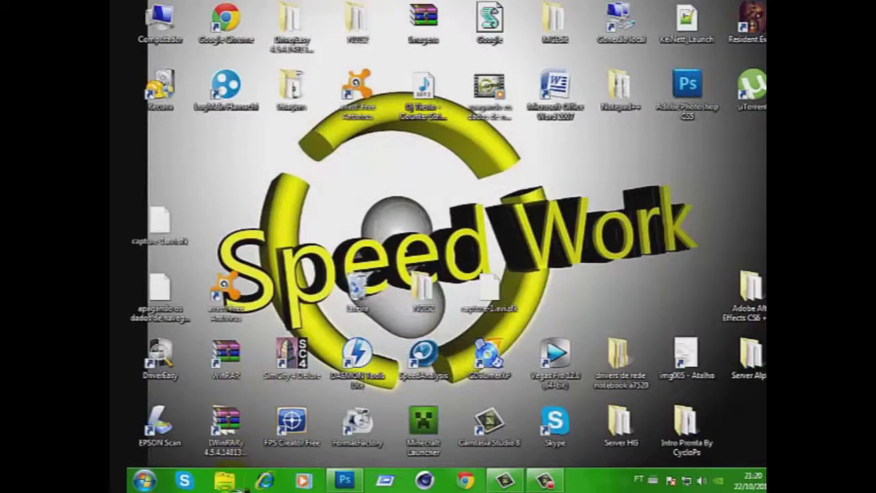
Step: Open the fotos JPEG from the Imagens library in Windows Photo Viewer
{"action": "left_click", "coordinate": [225, 481]}
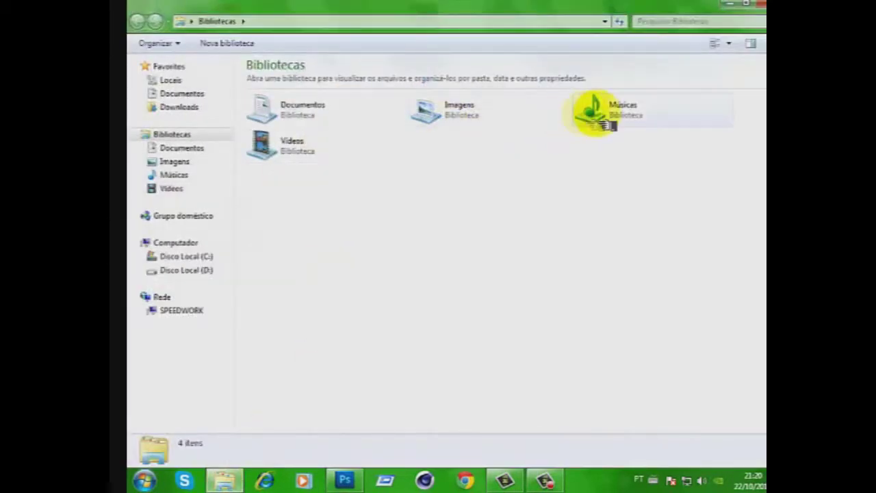
{"action": "double_click", "coordinate": [459, 127]}
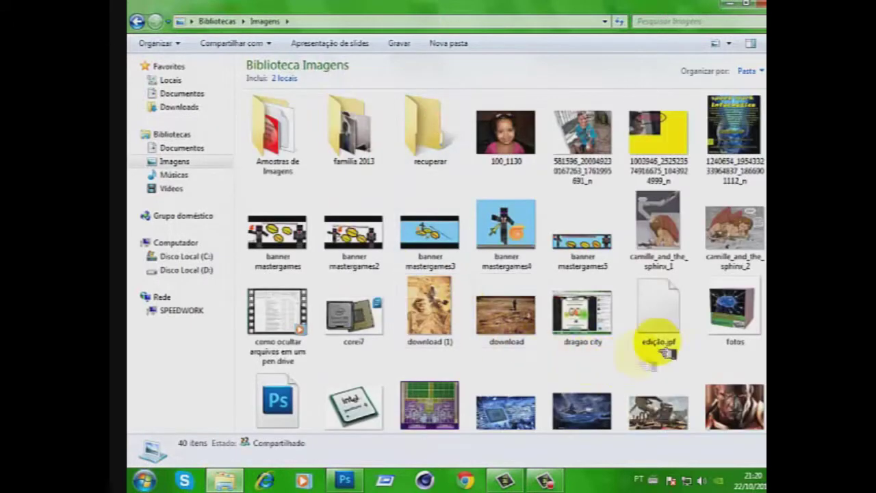
{"action": "left_click", "coordinate": [741, 331]}
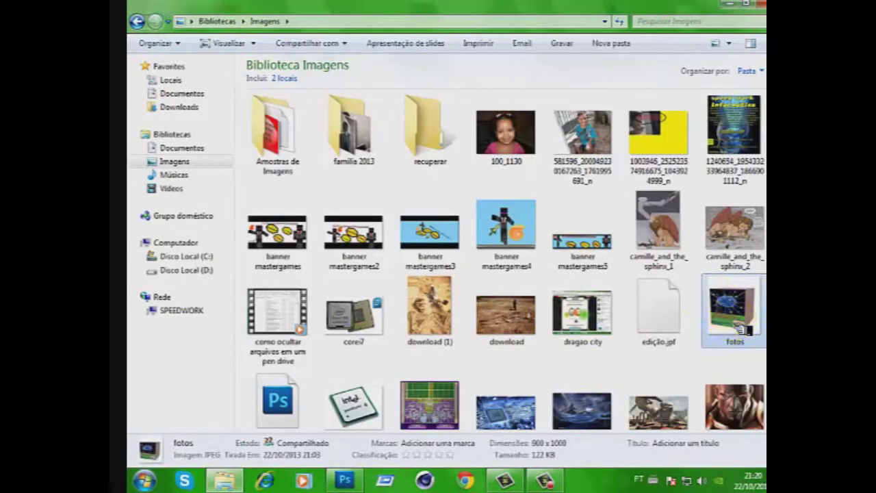
{"action": "double_click", "coordinate": [741, 331]}
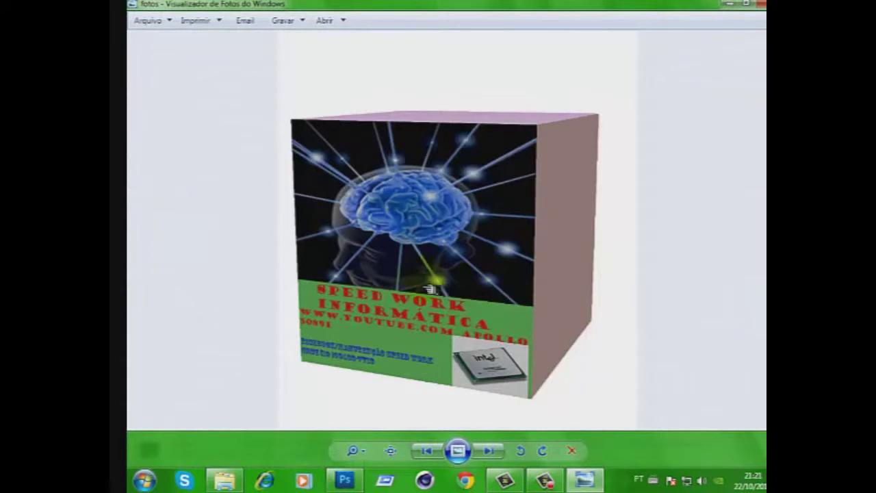
Step: Set the cube image as the desktop wallpaper from Photo Viewer
{"action": "left_click", "coordinate": [737, 17]}
{"action": "left_click", "coordinate": [739, 11]}
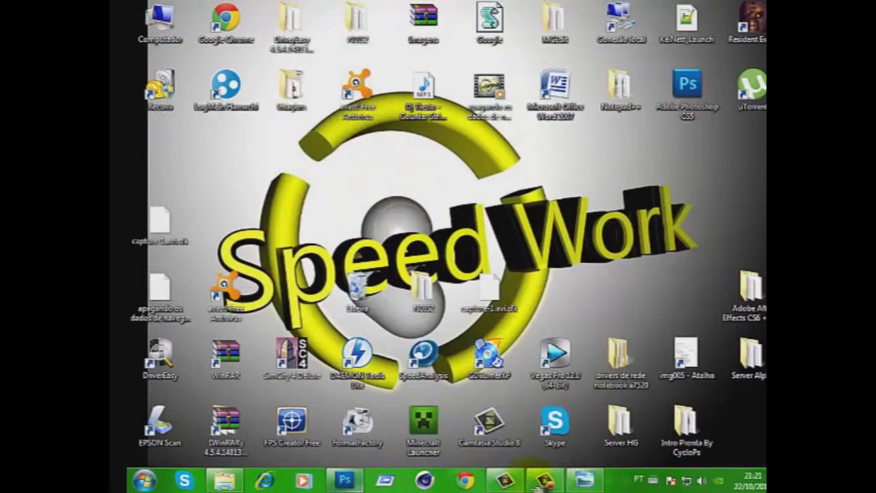
{"action": "left_click", "coordinate": [583, 479]}
{"action": "right_click", "coordinate": [414, 206]}
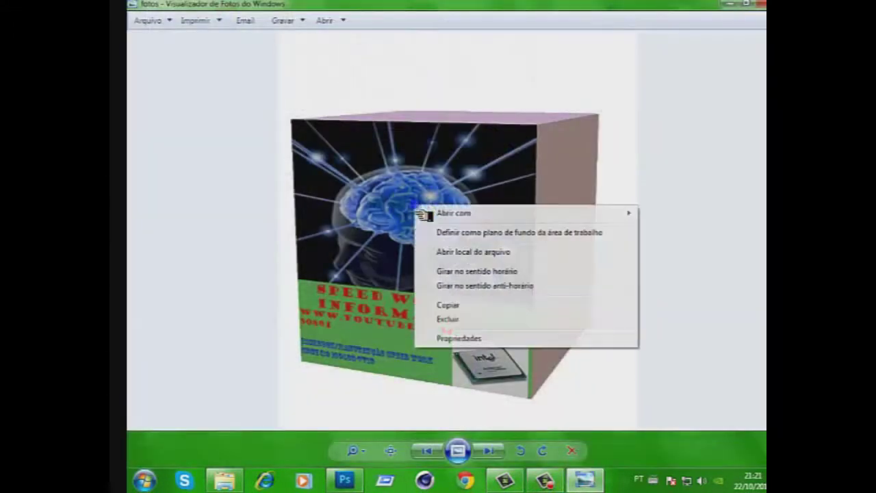
{"action": "left_click", "coordinate": [462, 233]}
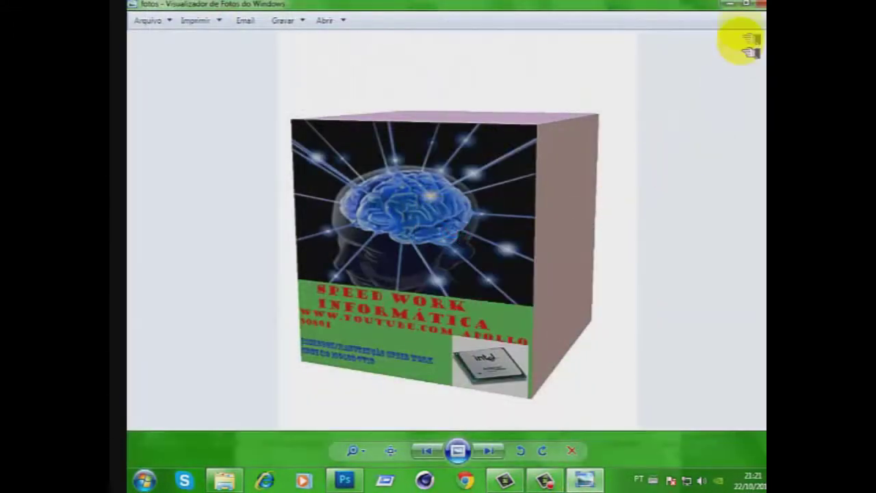
Step: Minimize the viewer to see the new wallpaper, then bring back the Imagens library
{"action": "left_click", "coordinate": [740, 6]}
{"action": "left_click", "coordinate": [417, 438]}
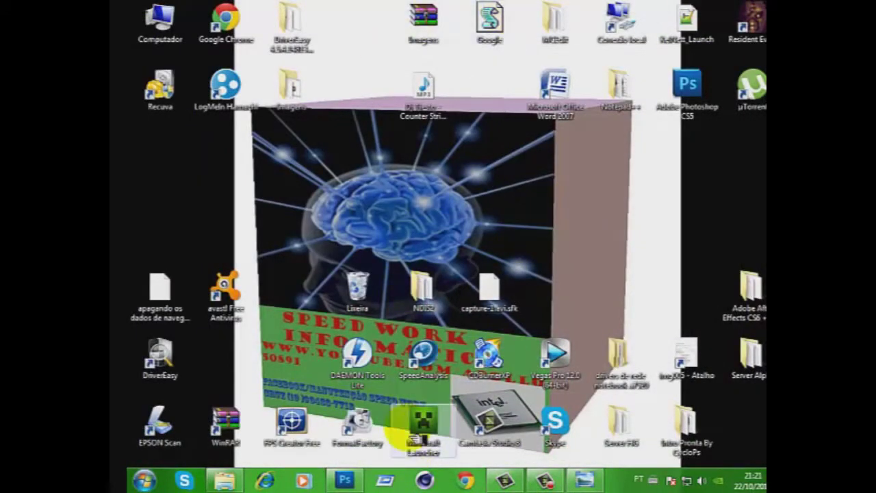
{"action": "left_click", "coordinate": [586, 481]}
{"action": "left_click", "coordinate": [224, 481]}
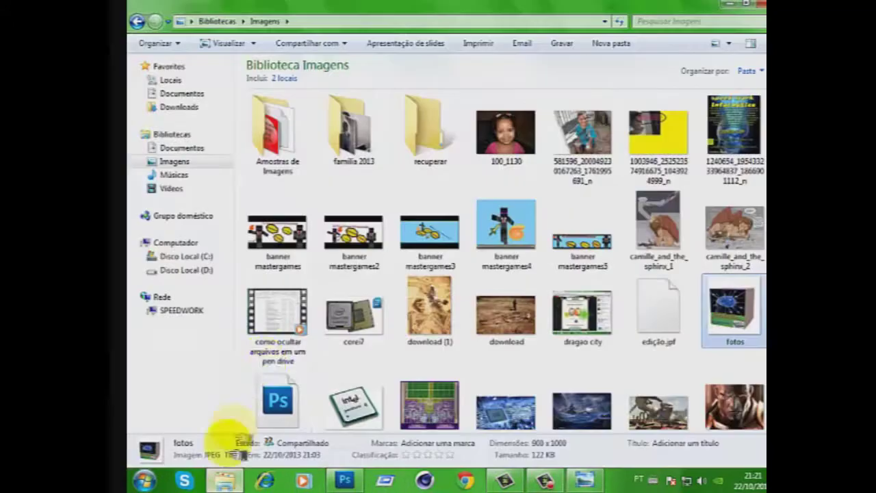
Step: Open speed work.psd from the Imagens library in Photoshop and show its recent-files list
{"action": "scroll", "coordinate": [386, 312], "scroll_direction": "down", "scroll_amount": 2}
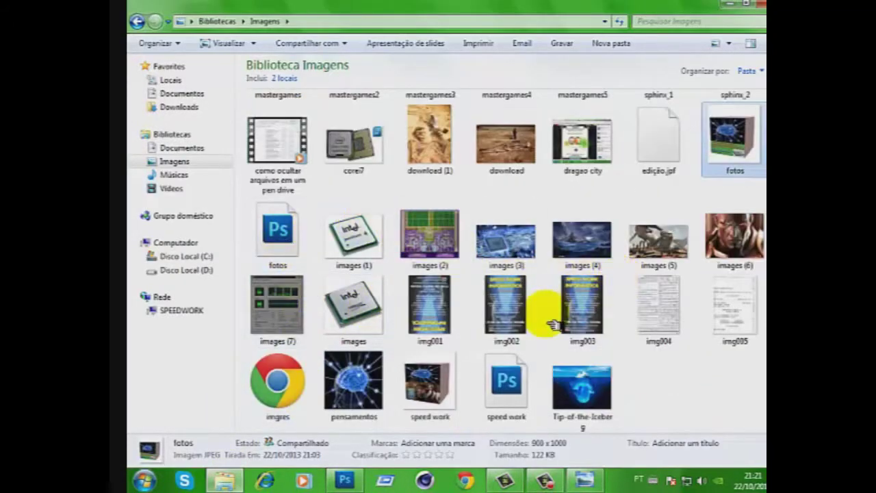
{"action": "double_click", "coordinate": [518, 414]}
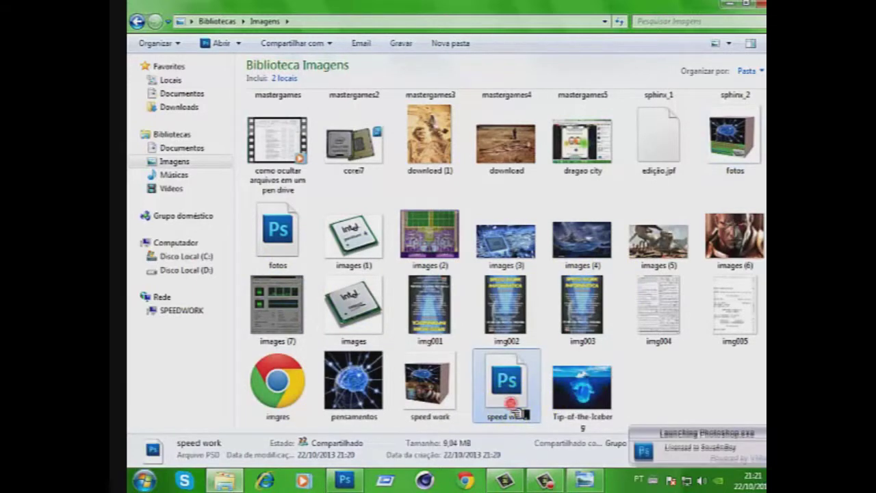
{"action": "right_click", "coordinate": [356, 477]}
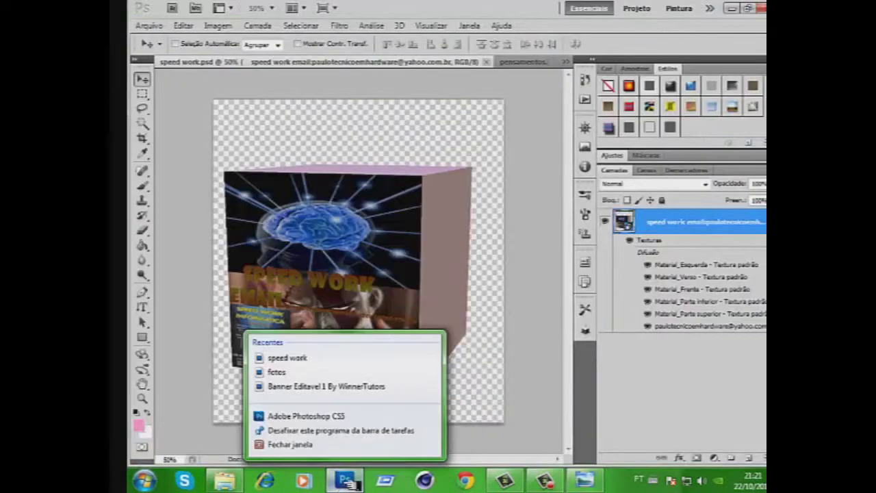
Step: Close speed work.psd and the other image without saving, answering Não, and quit Photoshop
{"action": "left_click", "coordinate": [560, 381]}
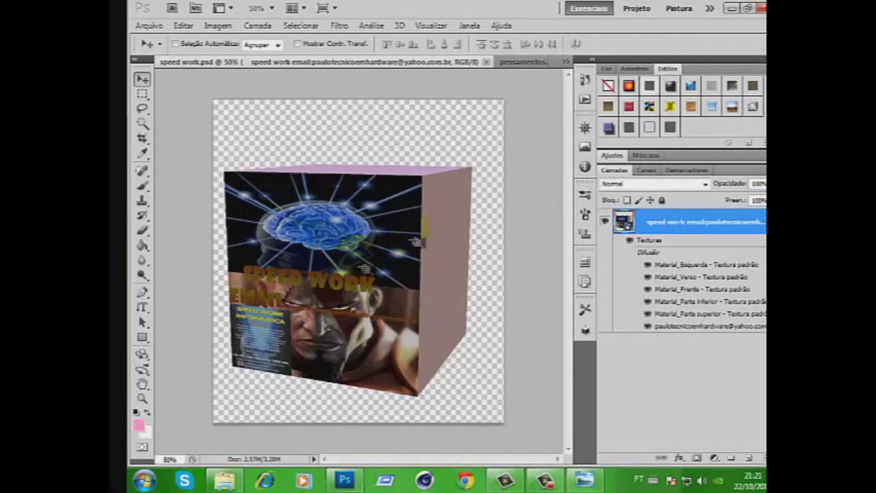
{"action": "left_click", "coordinate": [758, 8]}
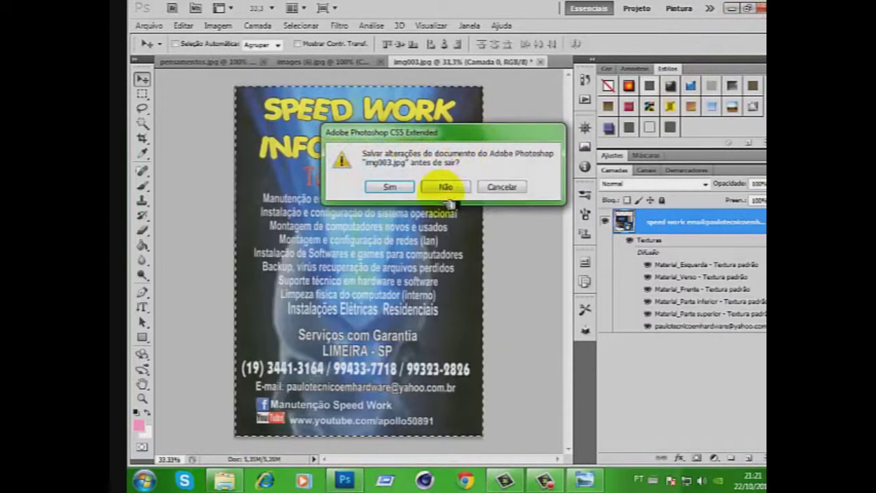
{"action": "left_click", "coordinate": [446, 187]}
{"action": "left_click", "coordinate": [445, 187]}
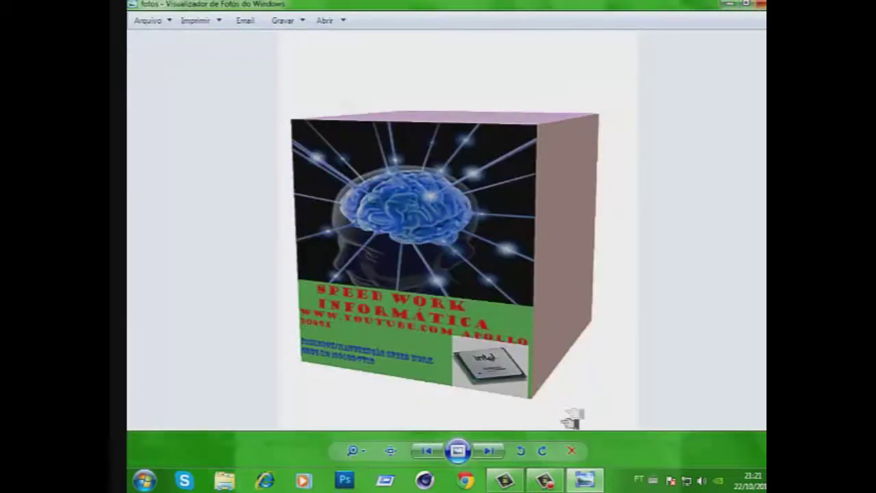
Step: Close Photo Viewer and browse to the Imagens library in Windows Explorer
{"action": "left_click", "coordinate": [760, 6]}
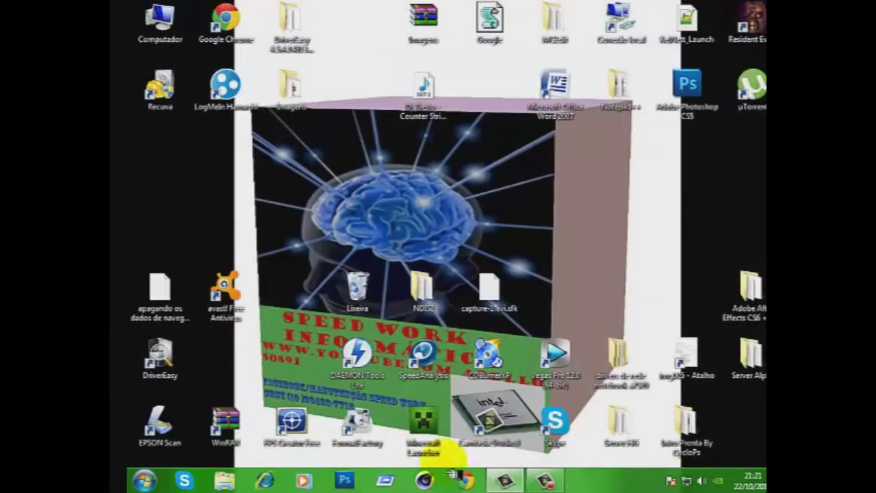
{"action": "left_click", "coordinate": [225, 481]}
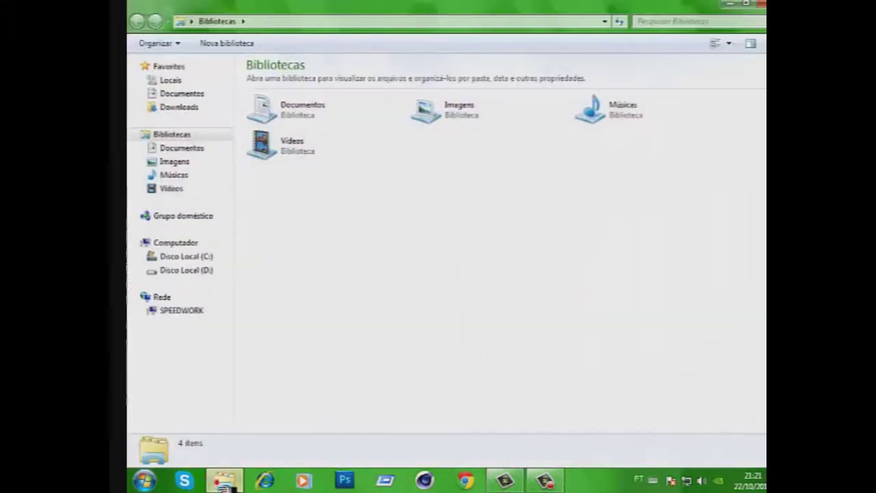
{"action": "double_click", "coordinate": [445, 113]}
{"action": "left_click", "coordinate": [452, 127]}
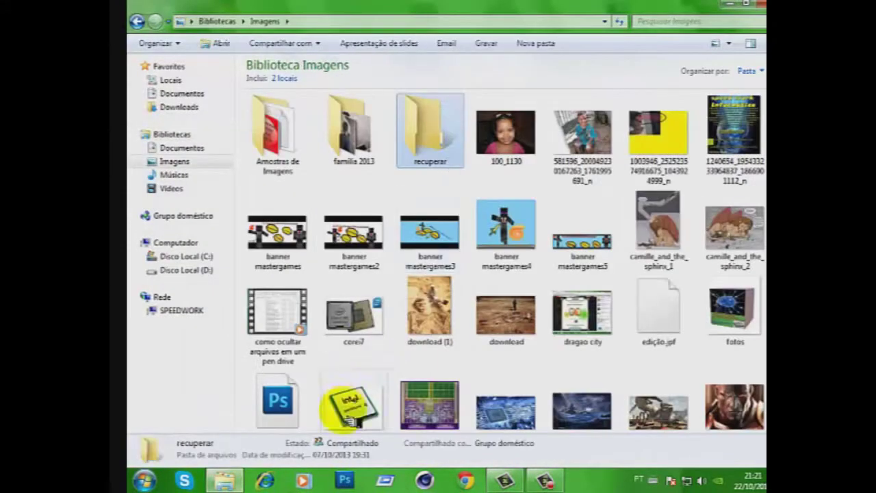
{"action": "scroll", "coordinate": [343, 397], "scroll_direction": "down", "scroll_amount": 2}
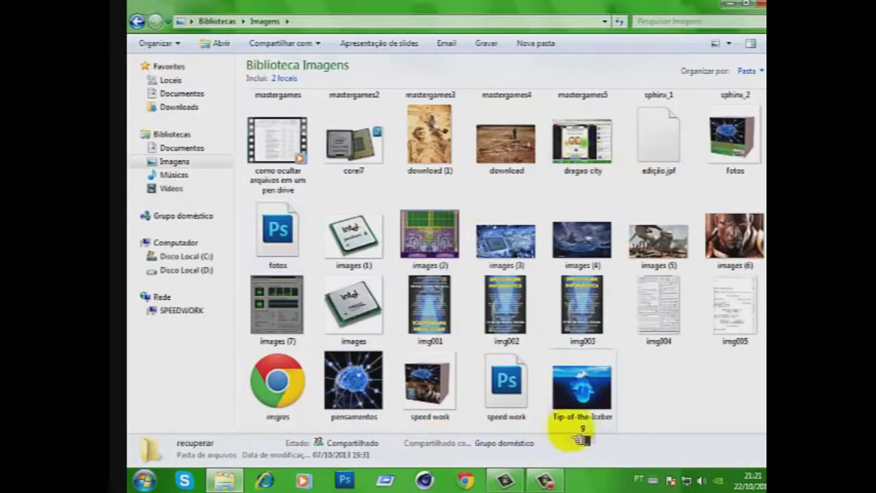
Step: Open speed work.psd in Photoshop, then minimize Photoshop and Explorer to reveal the desktop
{"action": "double_click", "coordinate": [507, 409]}
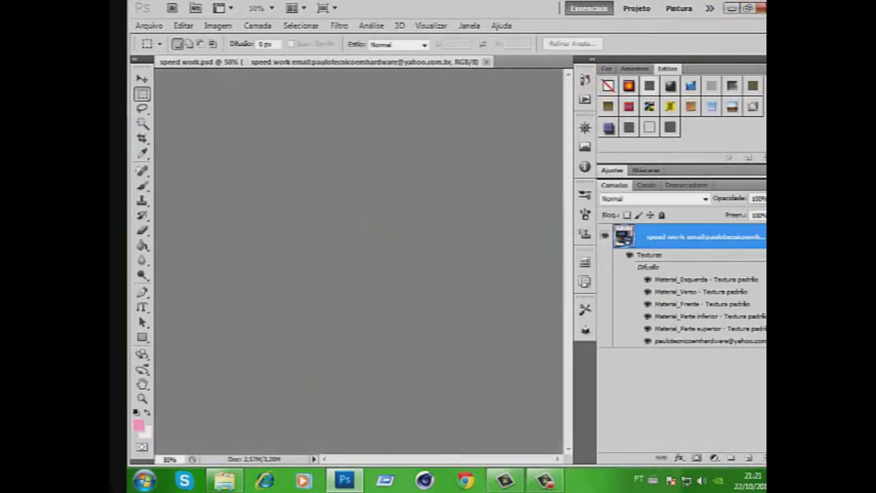
{"action": "left_click", "coordinate": [731, 9]}
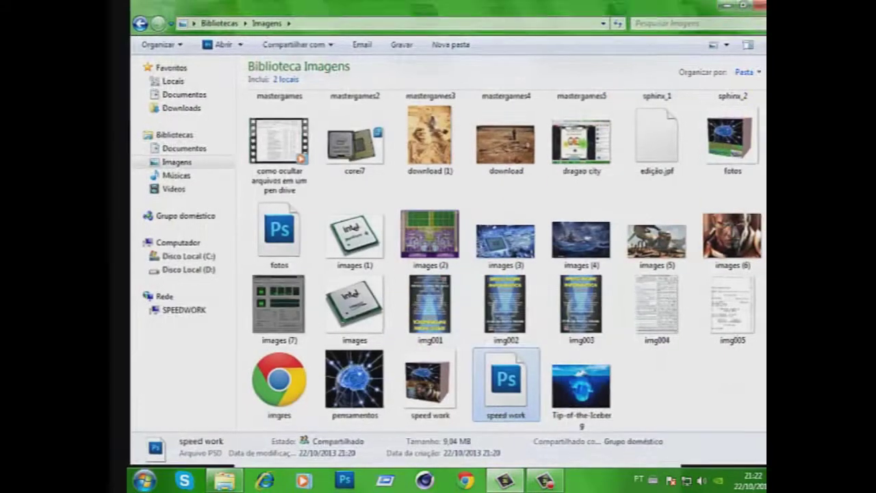
{"action": "left_click", "coordinate": [727, 5]}
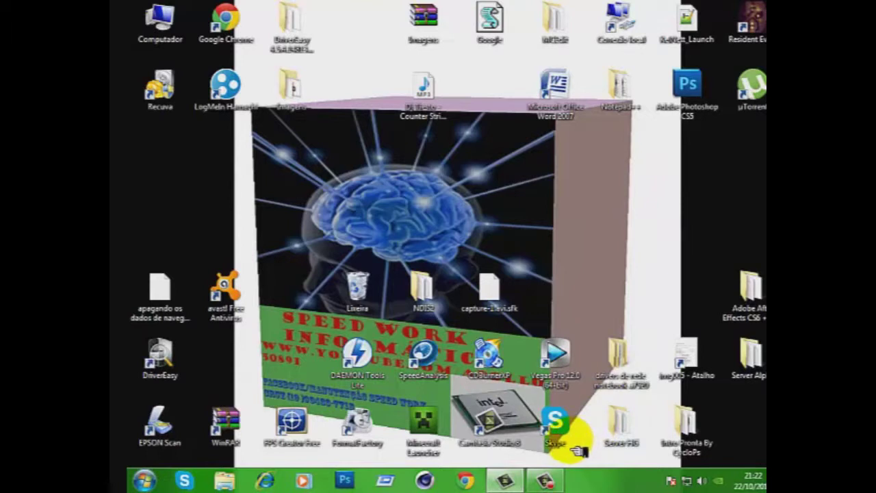
Step: Relaunch Photoshop CS5 from the taskbar and bring up its empty main window
{"action": "left_click", "coordinate": [345, 481]}
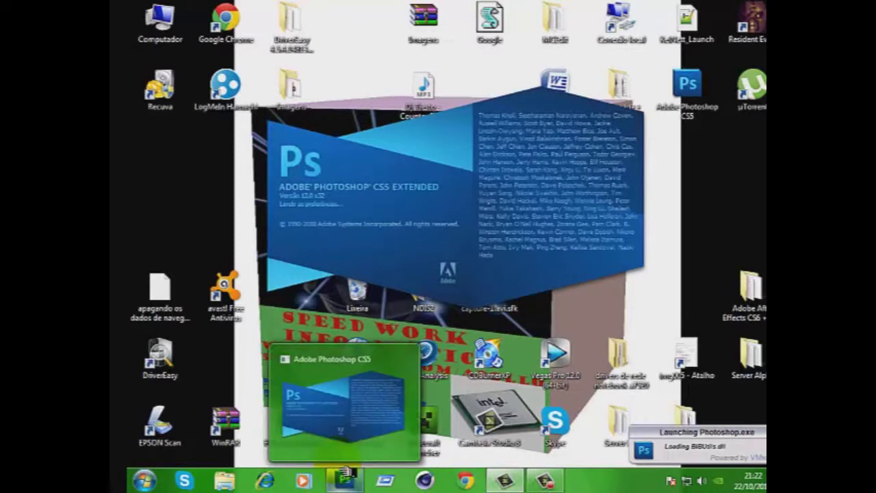
{"action": "left_click", "coordinate": [346, 477]}
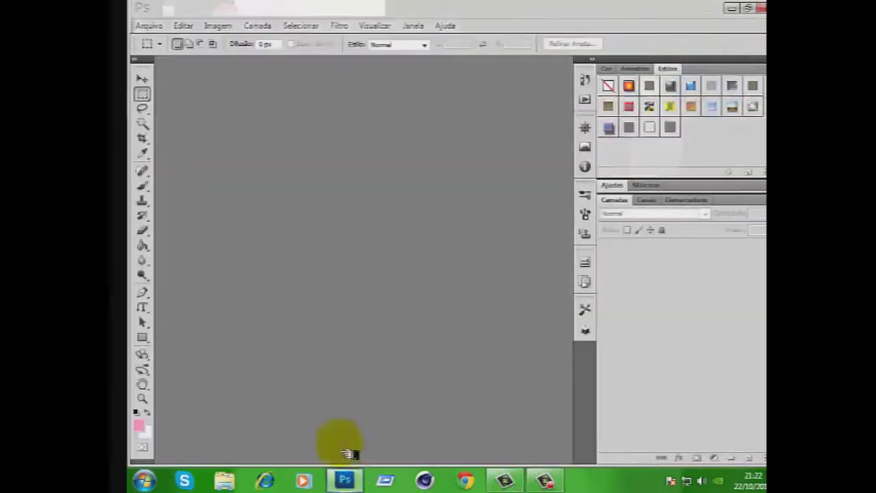